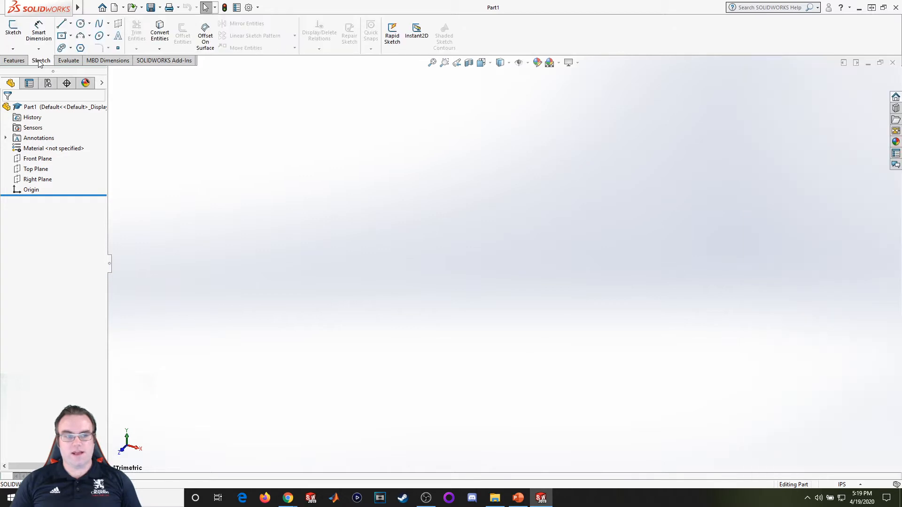
click(13, 50)
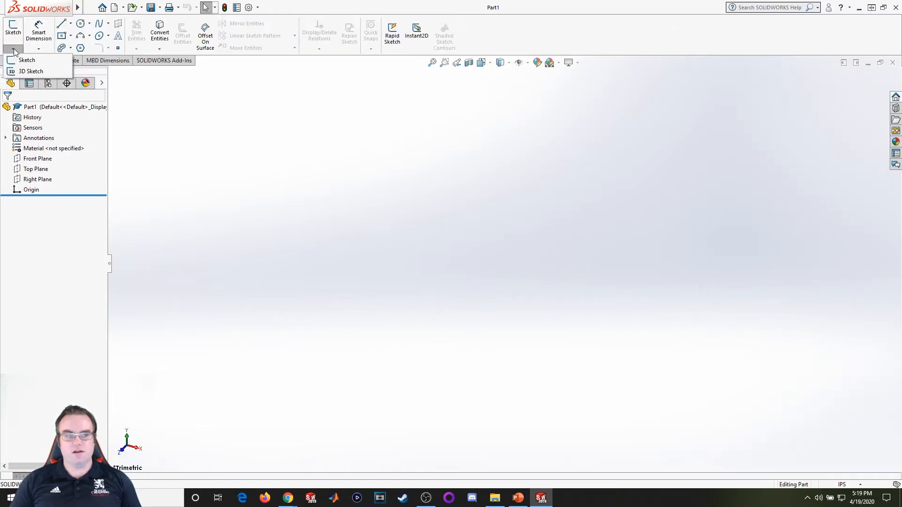
click(30, 71)
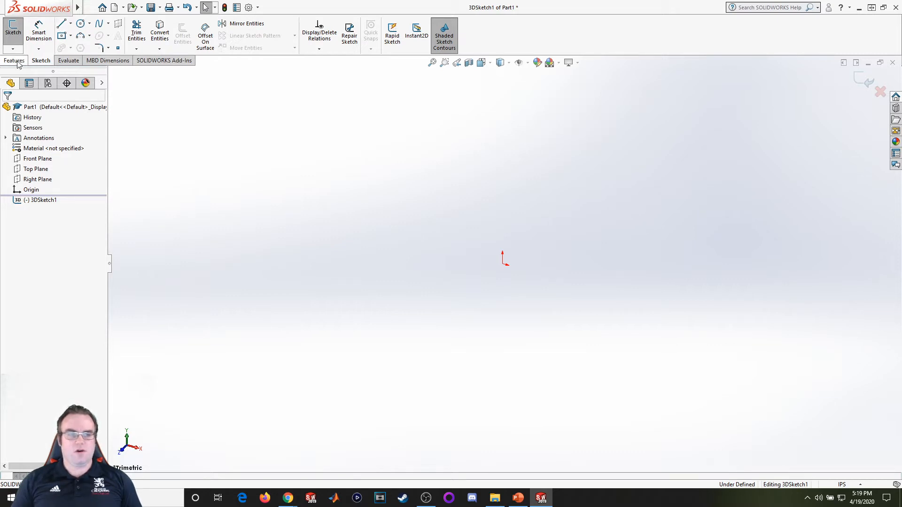
click(13, 27)
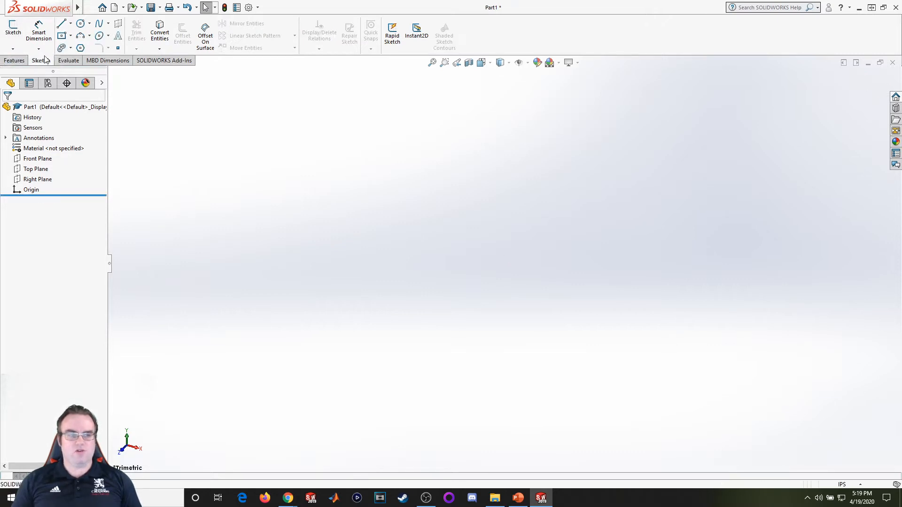
click(63, 27)
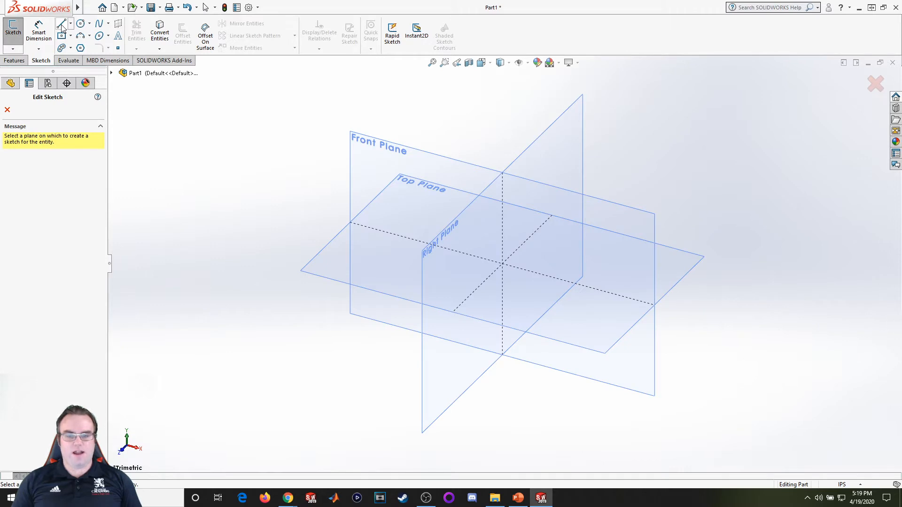
click(7, 110)
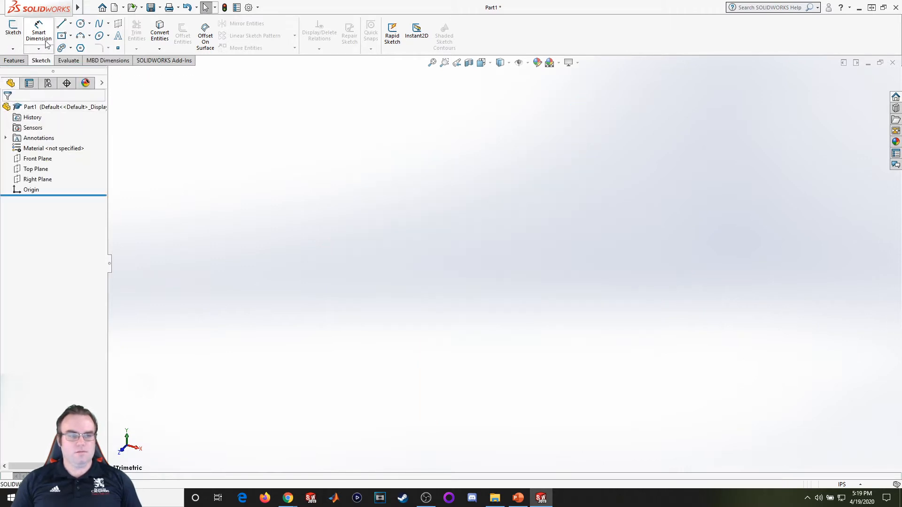
Start a 3D sketch and draw a line about 3.92 in long from the origin backward along the Z axis.
click(13, 49)
click(30, 71)
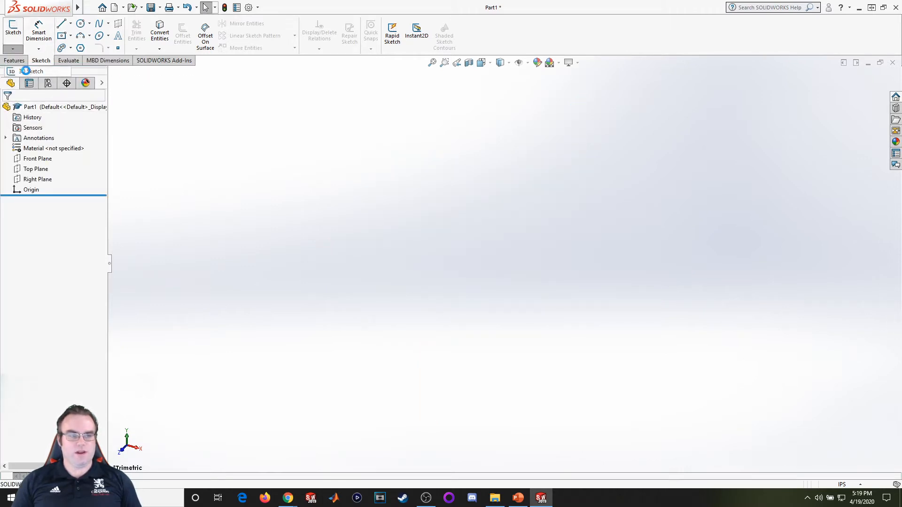
click(61, 23)
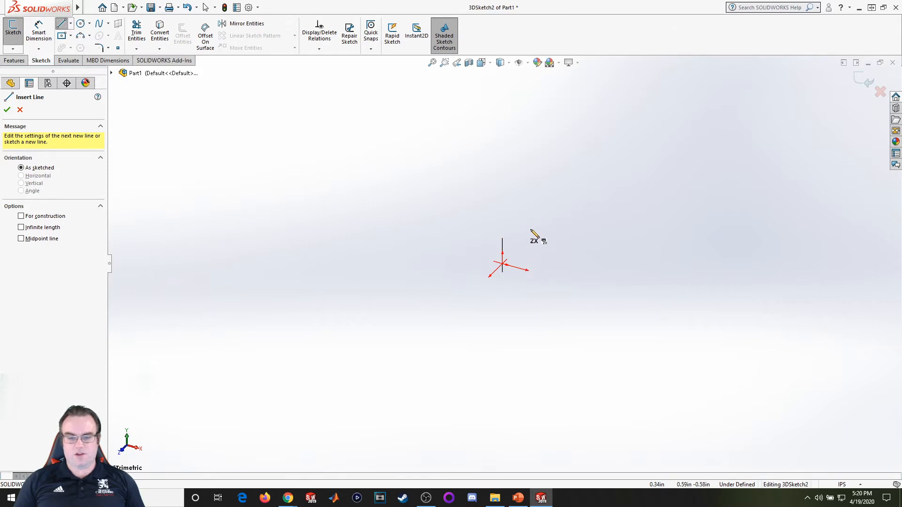
click(503, 265)
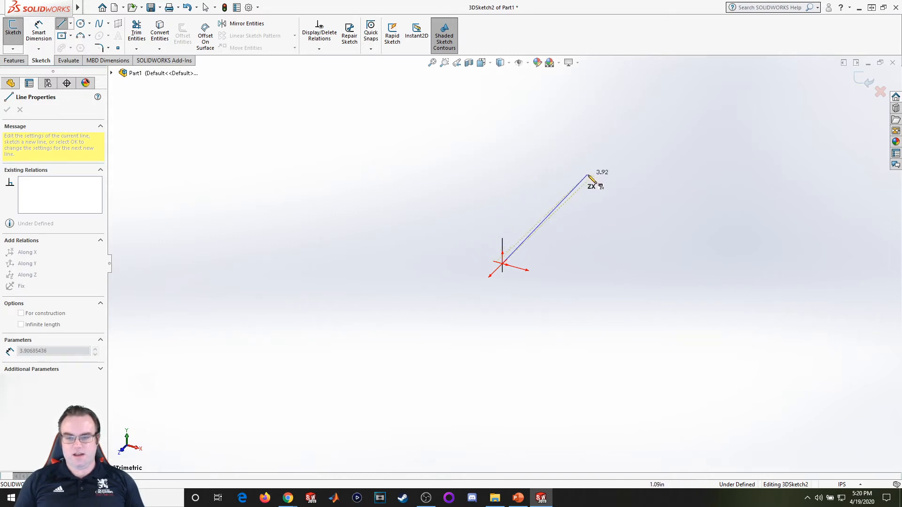
click(592, 176)
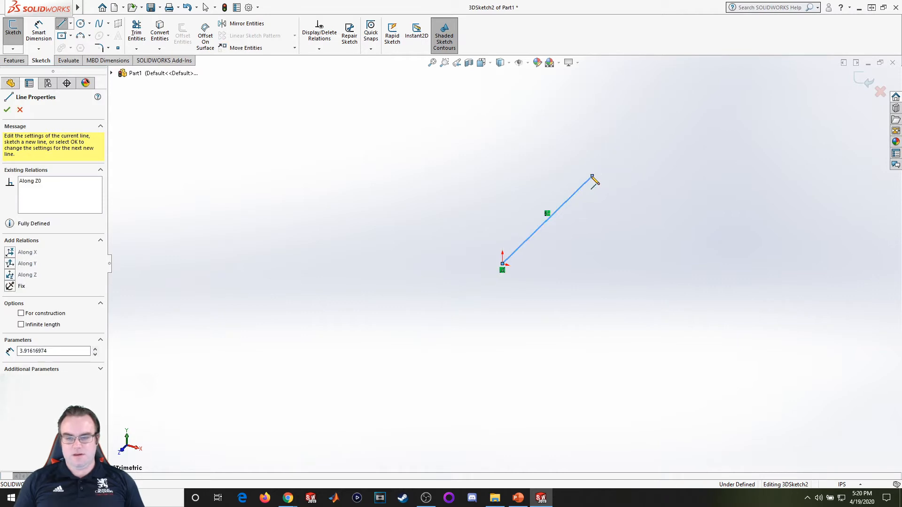
key(Escape)
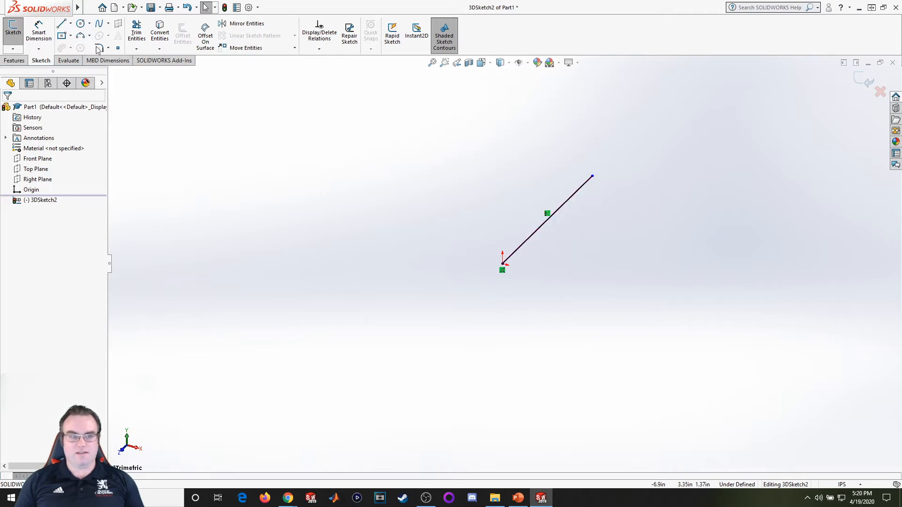
click(13, 27)
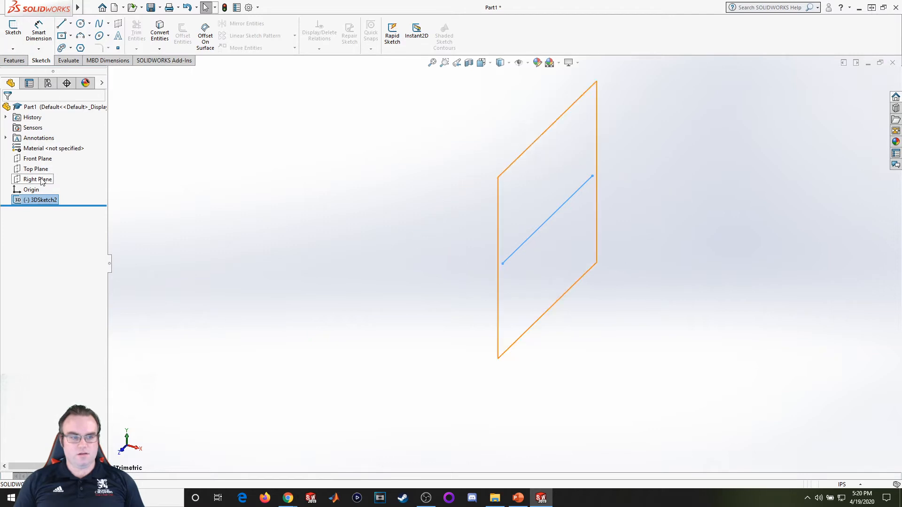
right_click(52, 201)
click(58, 185)
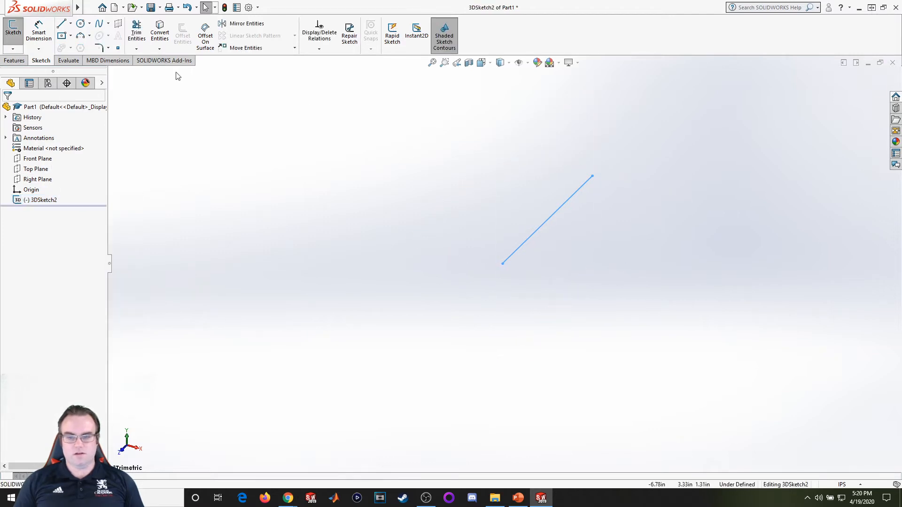
click(61, 23)
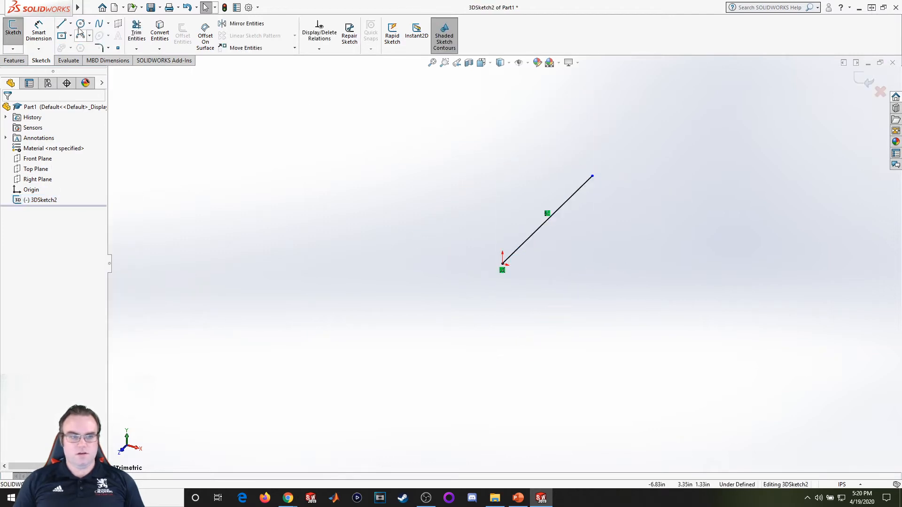
click(593, 177)
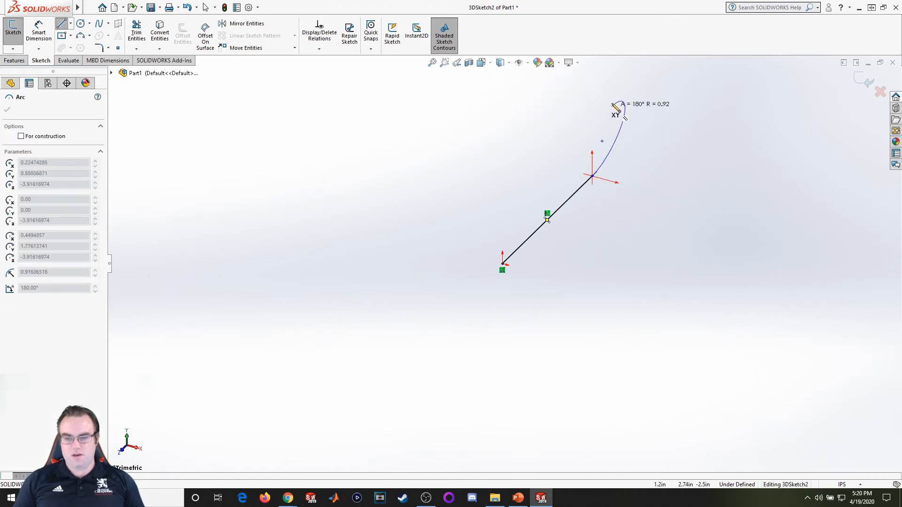
key(Escape)
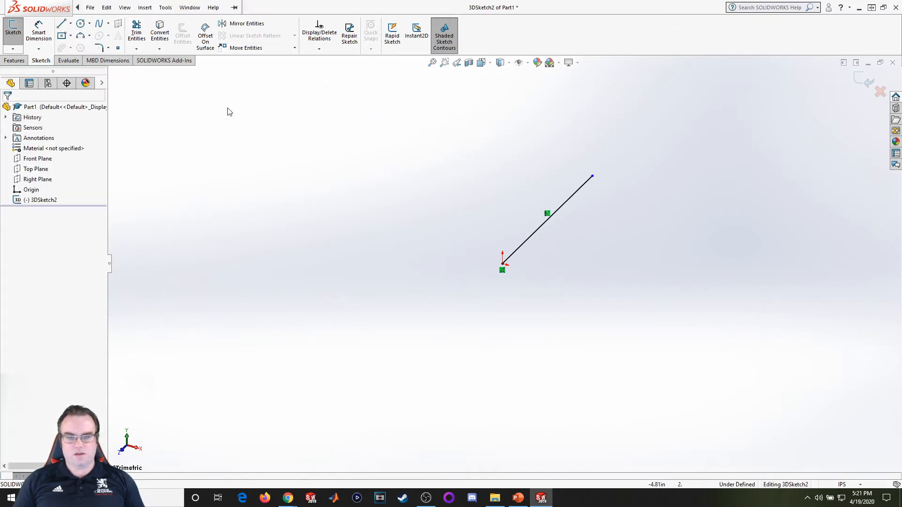
Continue the path from the line's free end with a vertical line about 2.53 in upward and a line about 3.66 in along X.
click(592, 176)
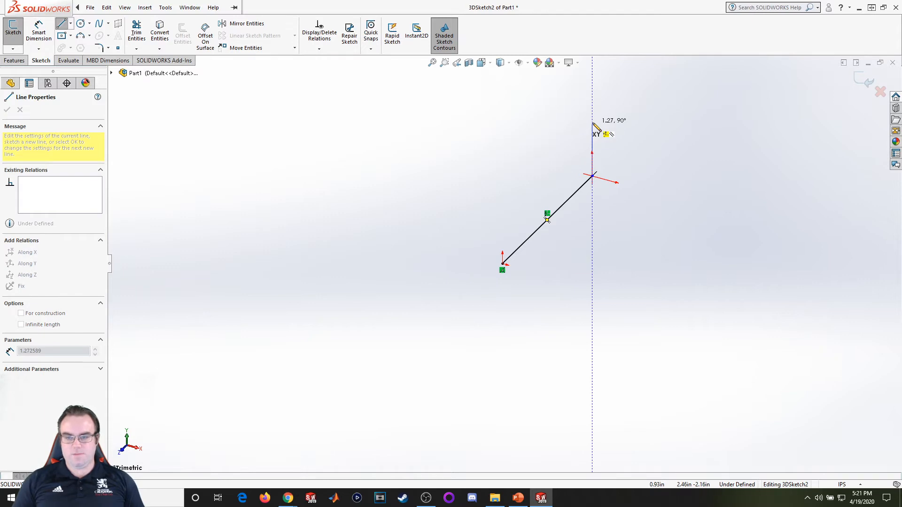
click(593, 71)
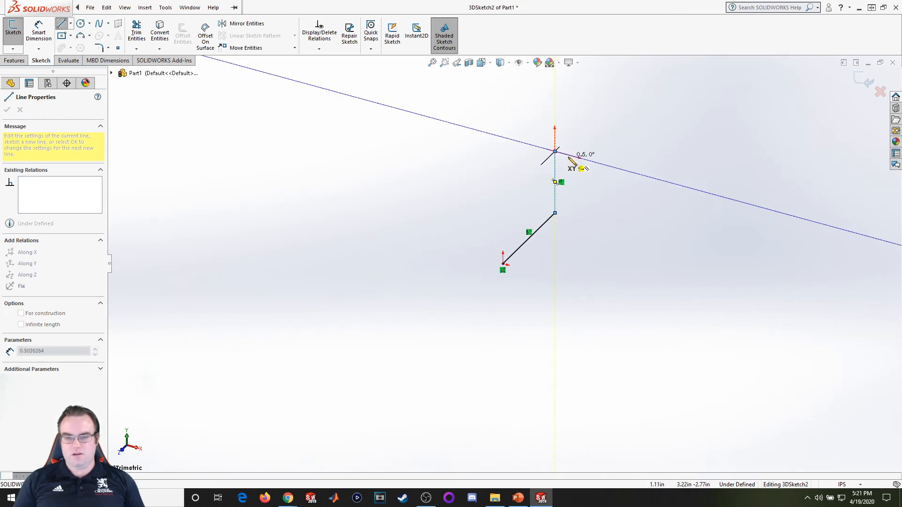
click(649, 177)
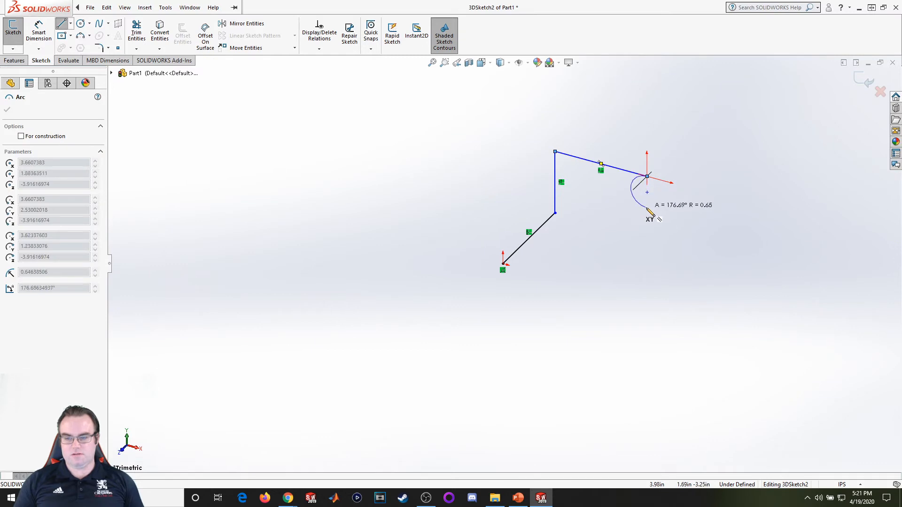
key(Escape)
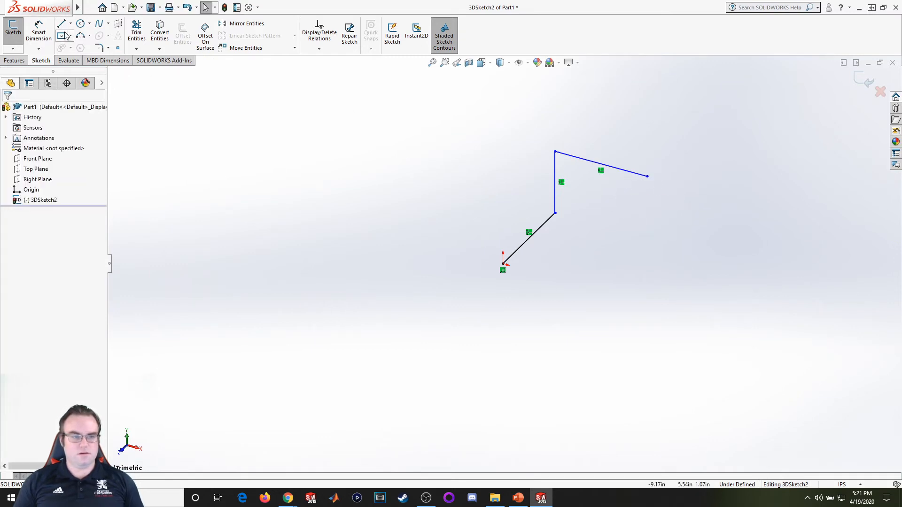
Extend the path from its free end with a vertical line downward and, on the YZ plane, a line backward along Z.
click(648, 177)
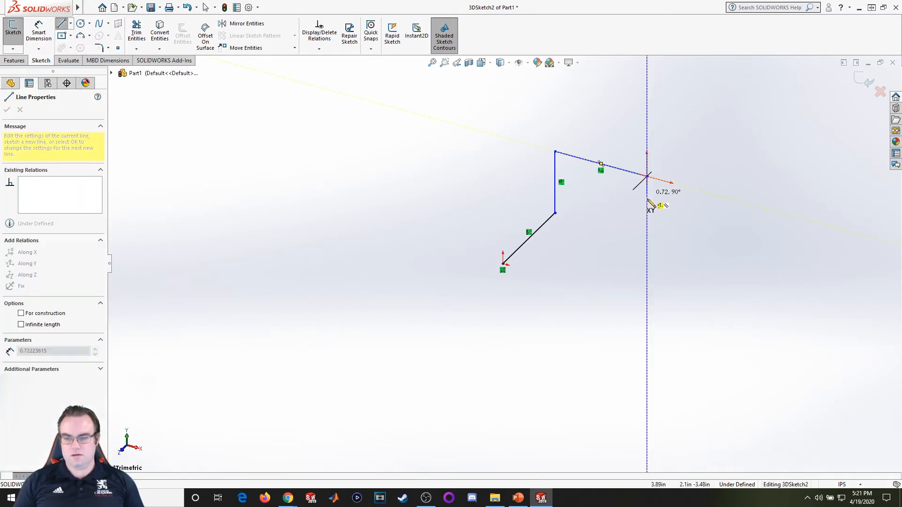
click(647, 234)
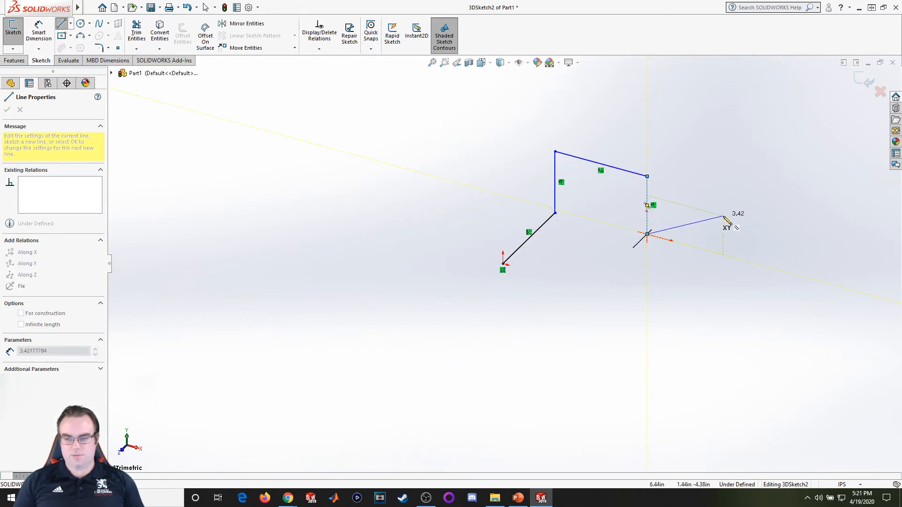
key(Tab)
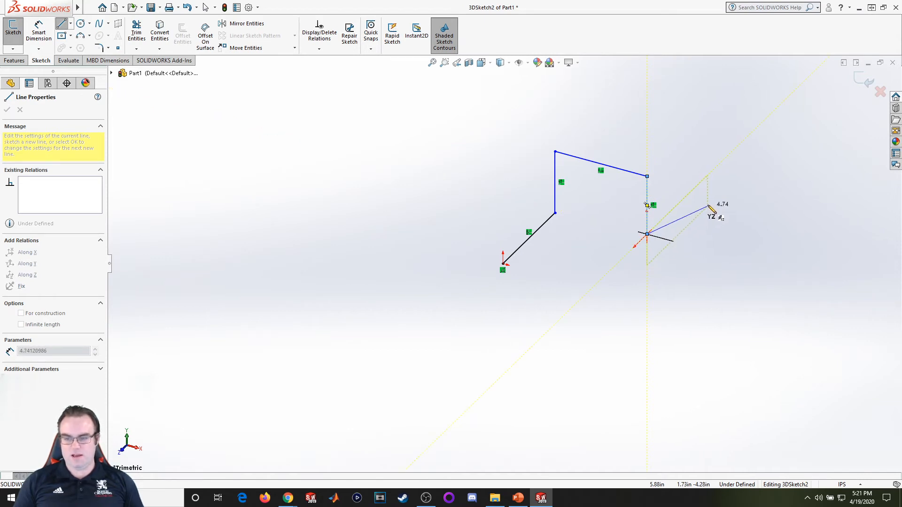
click(714, 178)
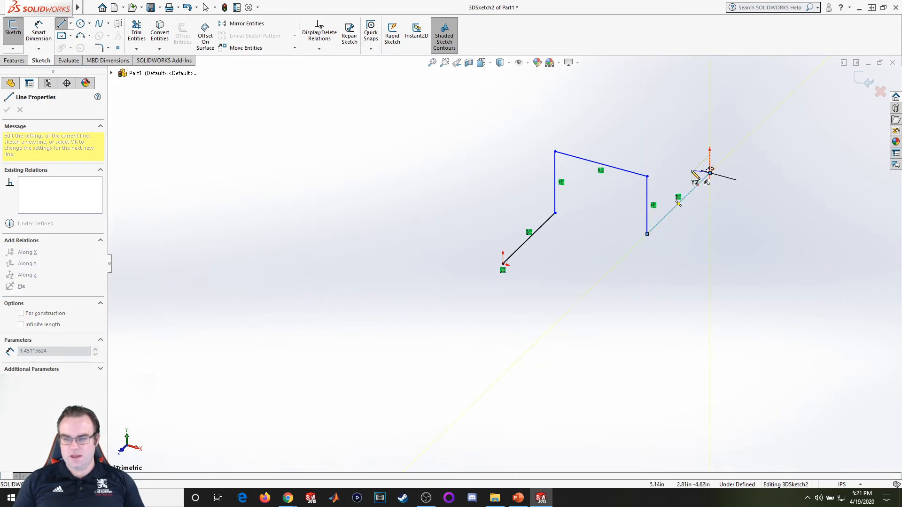
Finish the path with an angled line on the XY plane, running up and back from the end of the rear Z line.
click(700, 160)
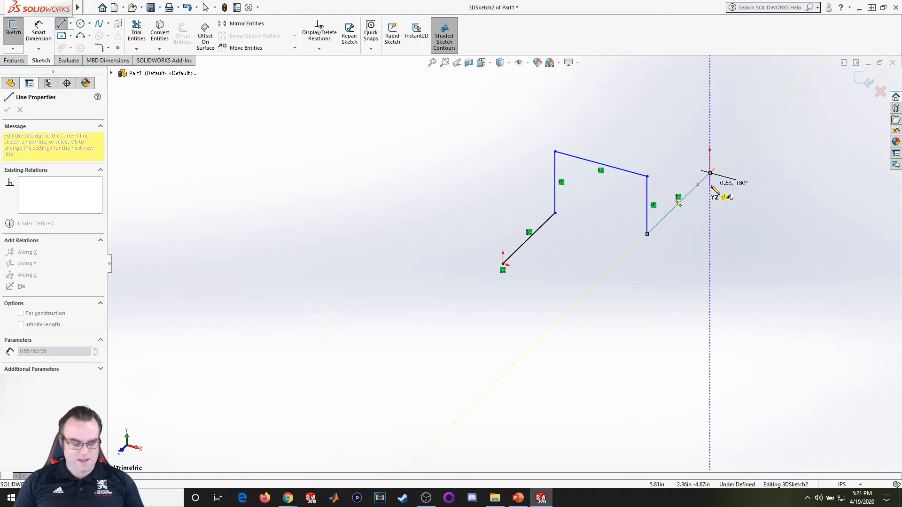
key(Tab)
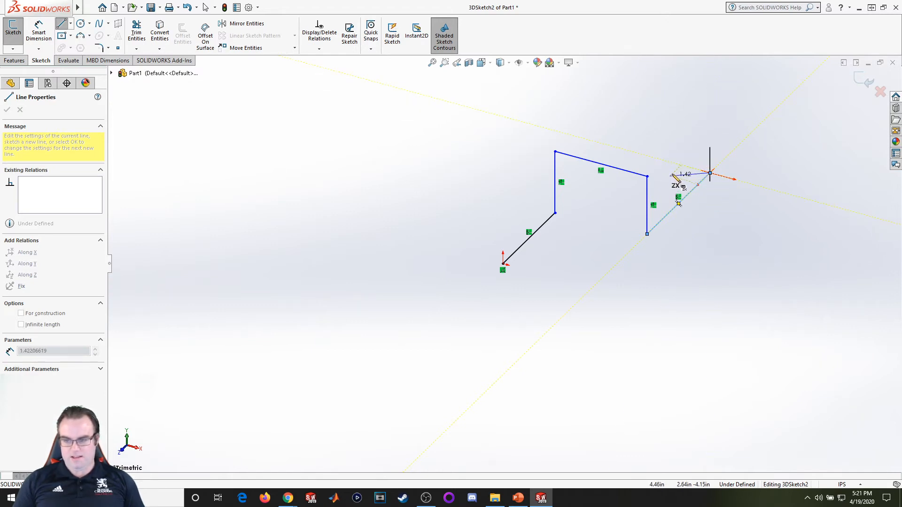
key(Tab)
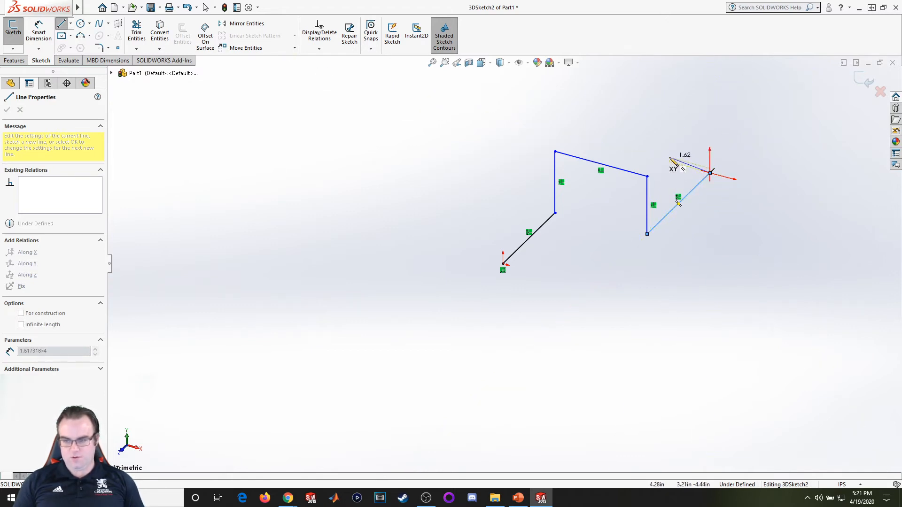
click(667, 127)
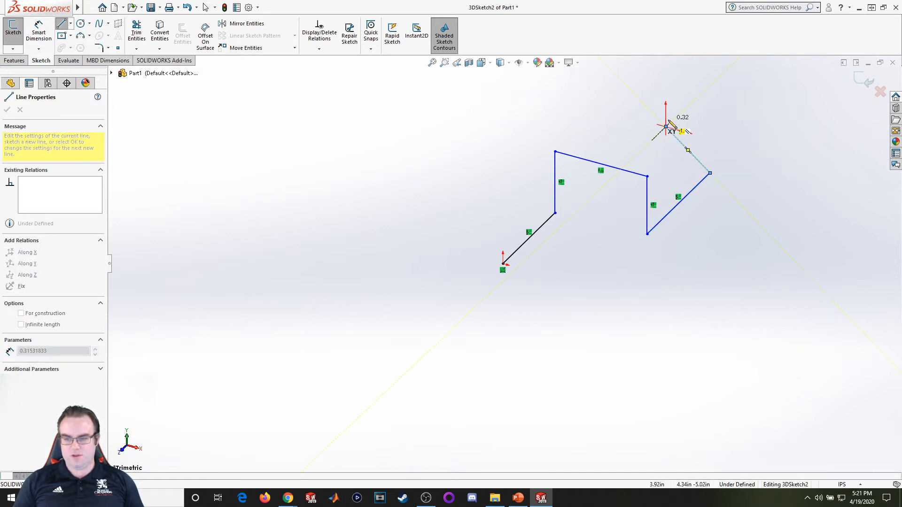
key(Escape)
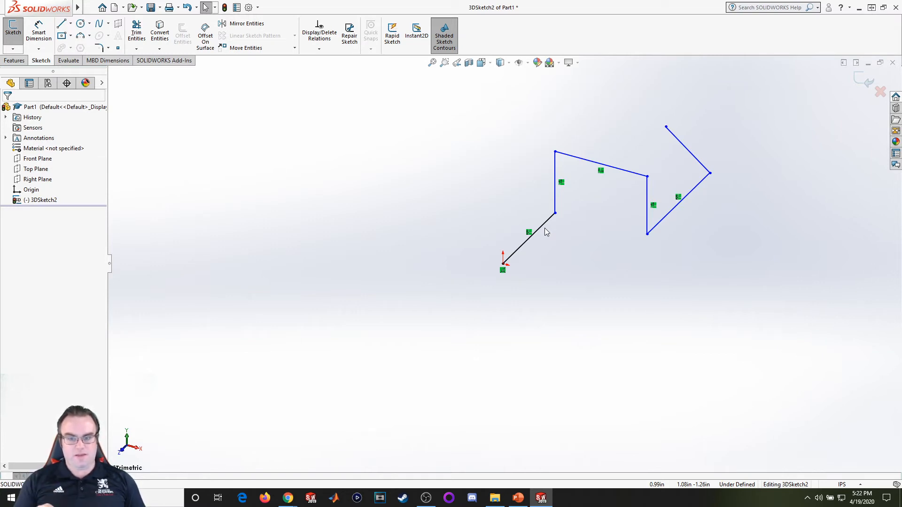
Move the far endpoint of the first line along Z to test how freely its length can change.
scroll(545, 227, down, 5)
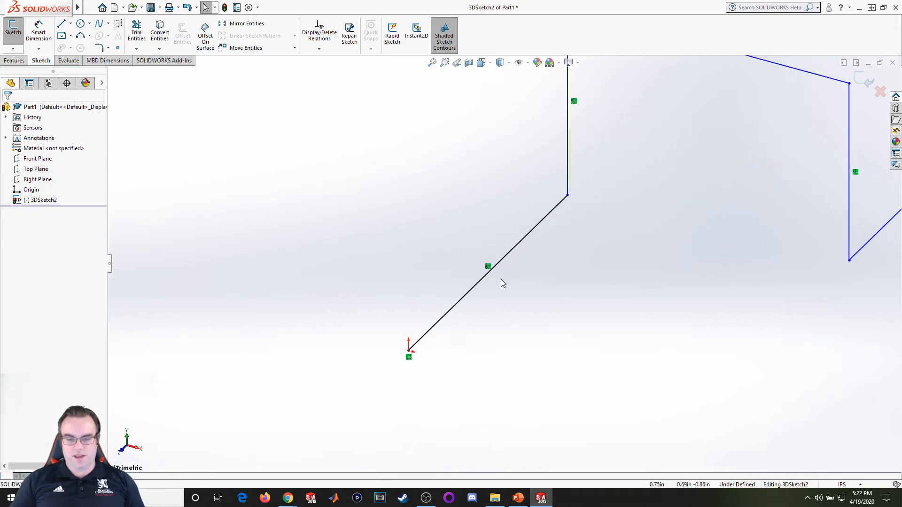
click(560, 208)
click(603, 252)
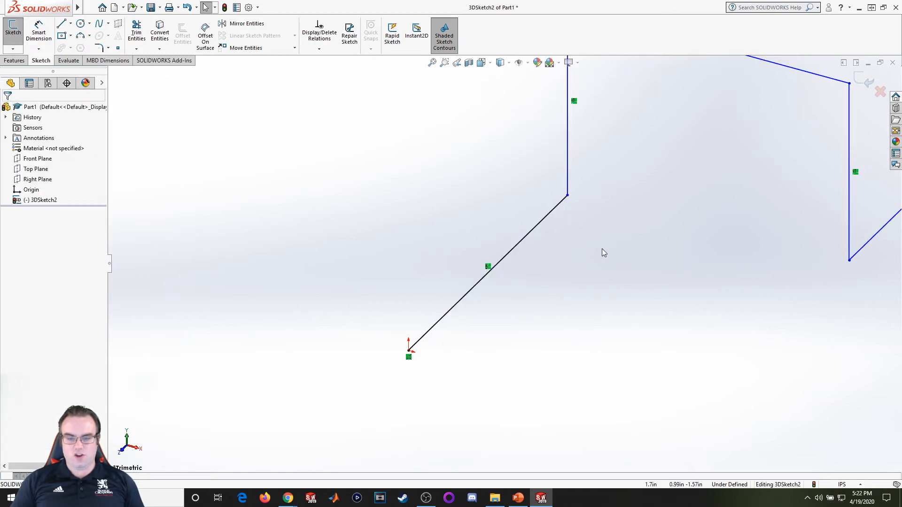
click(568, 195)
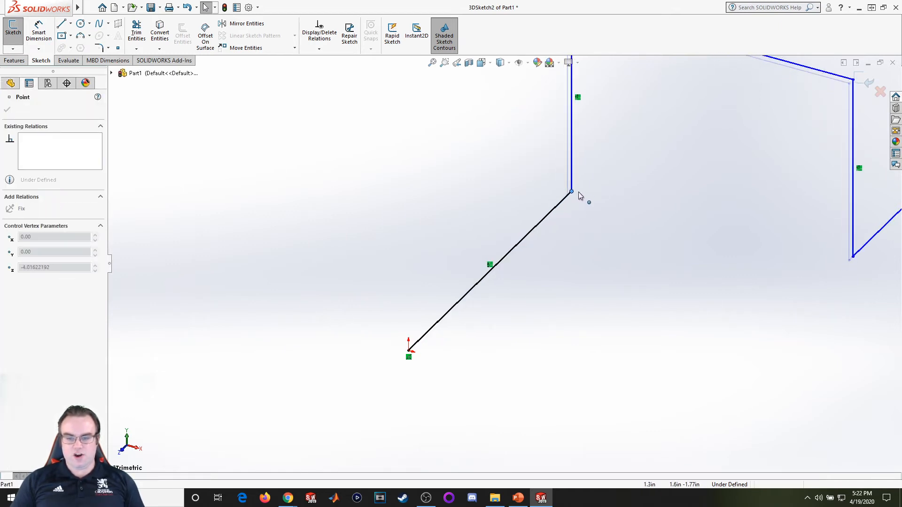
click(578, 225)
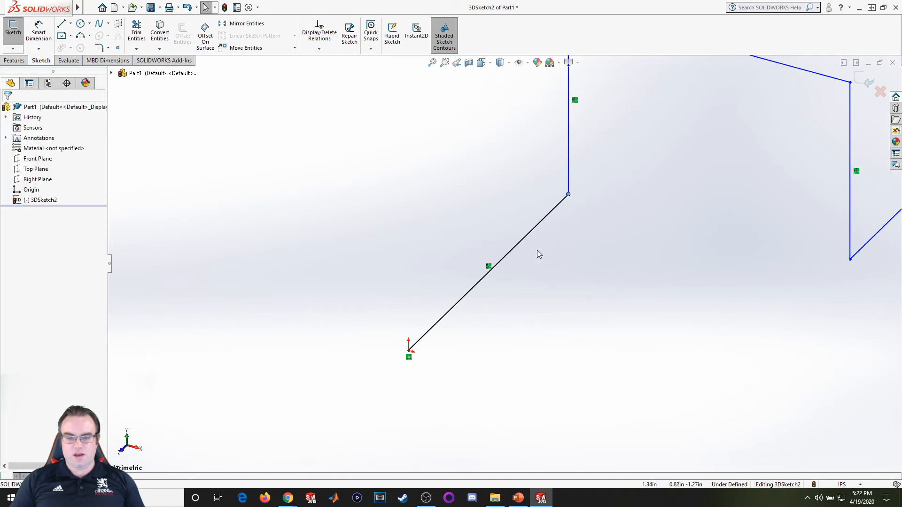
Dimension the first line, running from the origin along Z, to 4 in.
click(39, 31)
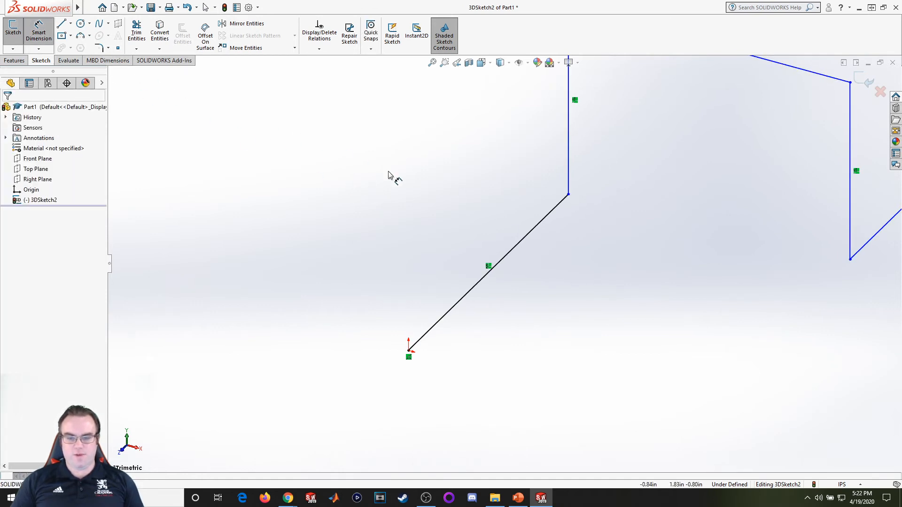
click(505, 252)
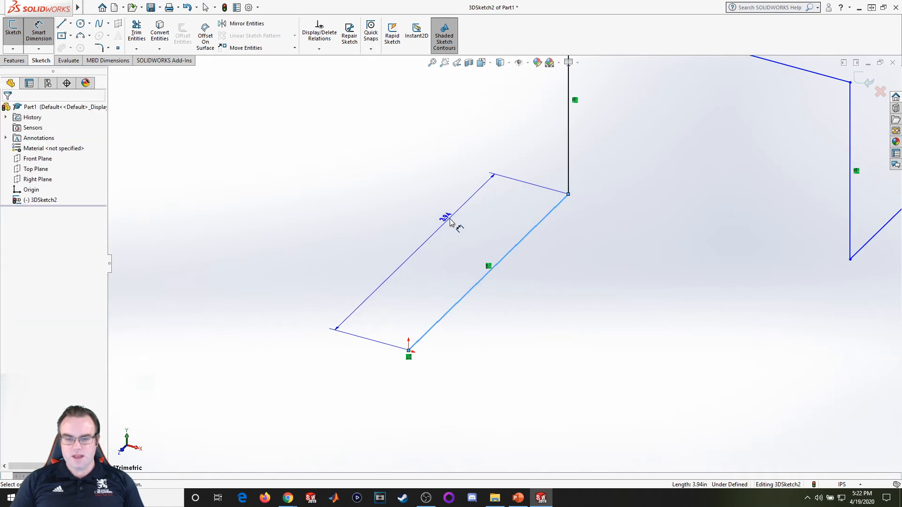
click(504, 235)
text(4)
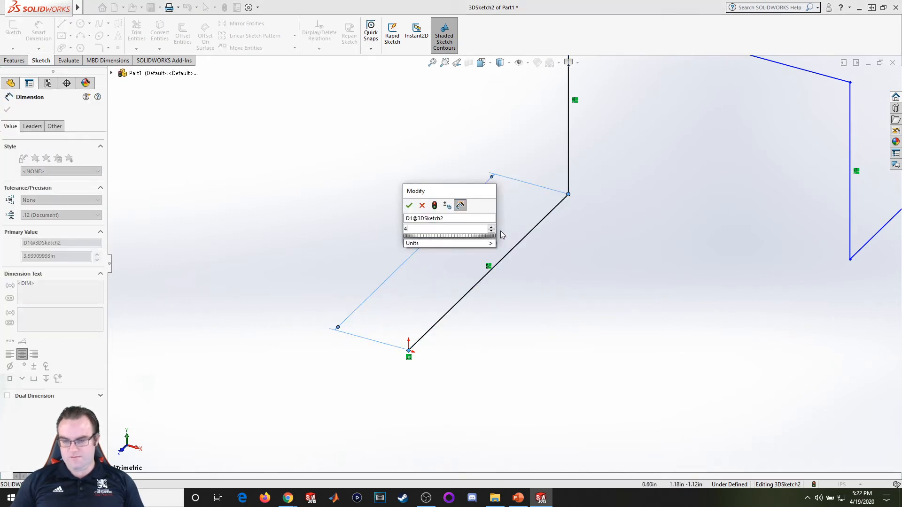
key(Return)
scroll(608, 179, down, 3)
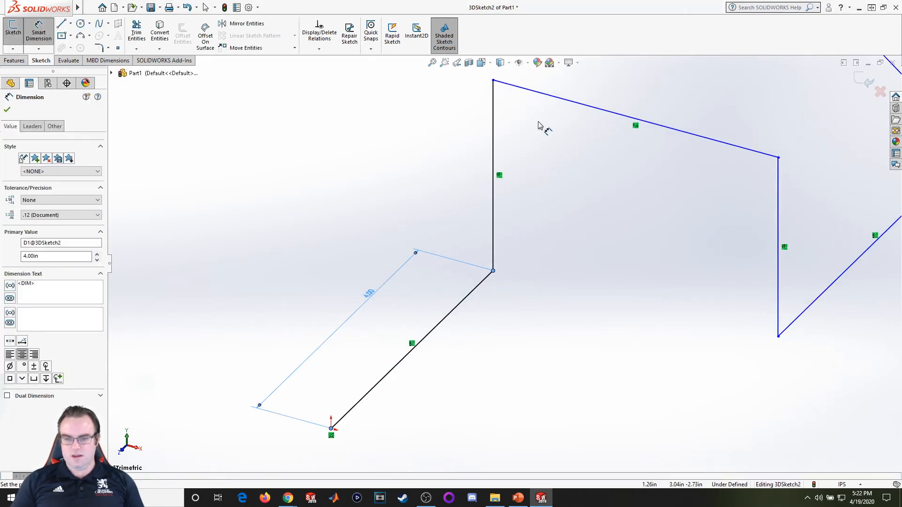
key(Escape)
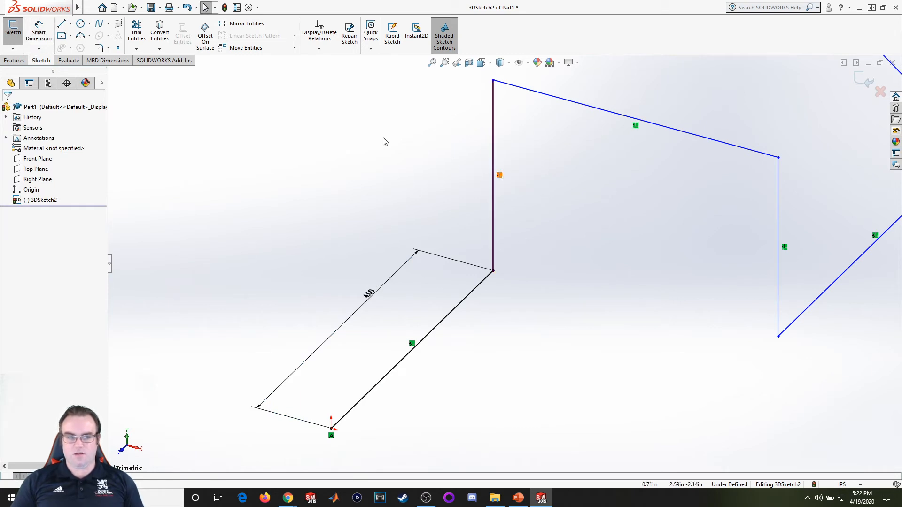
Dimension the vertical line rising from the end of the first line to 3 in.
click(38, 32)
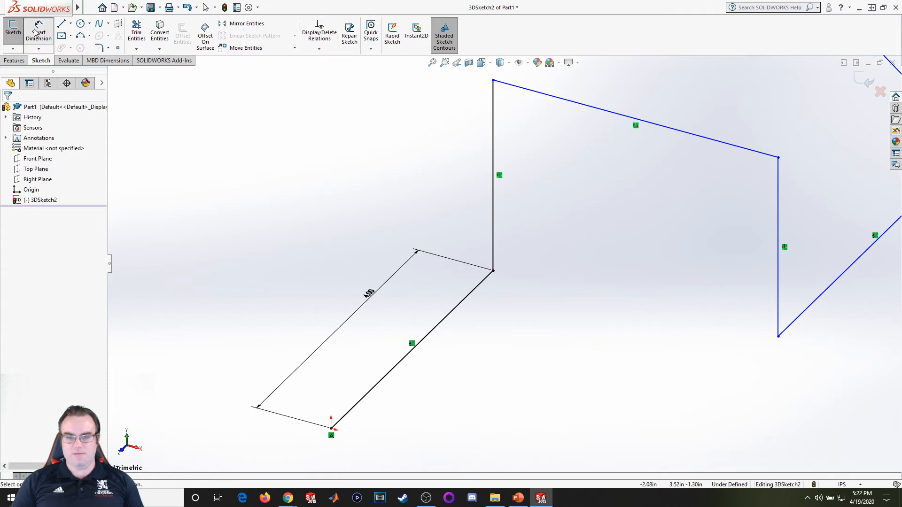
click(493, 220)
click(468, 201)
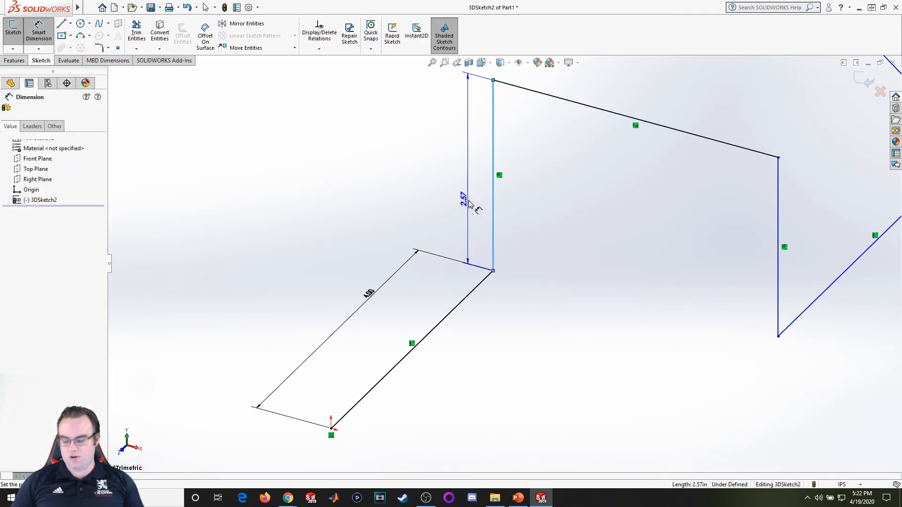
text(3)
key(Return)
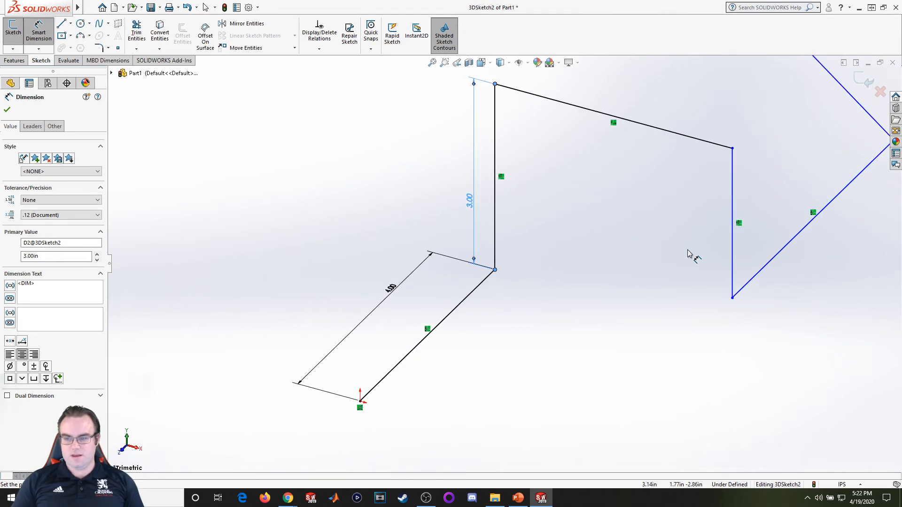
Dimension the upper line along X to 4 in and the vertical line descending from its far end to 3 in.
click(604, 135)
click(605, 145)
text(4)
key(Return)
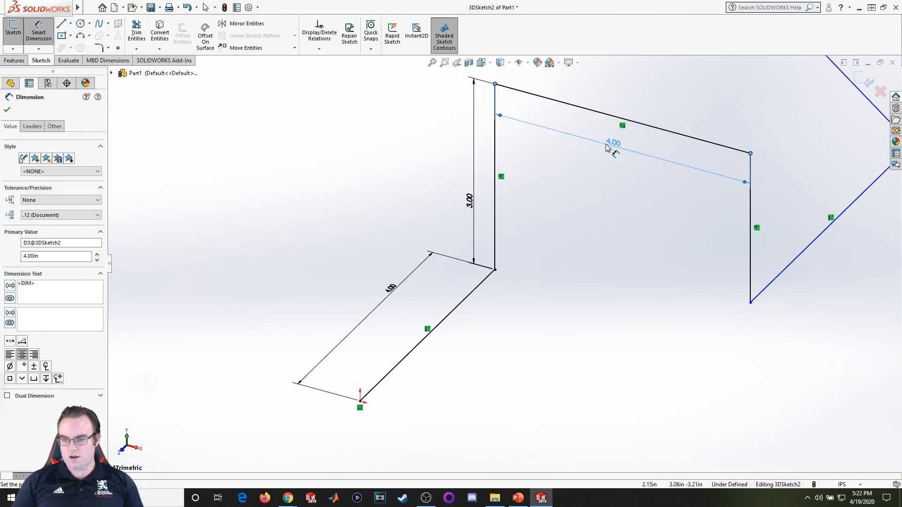
click(751, 263)
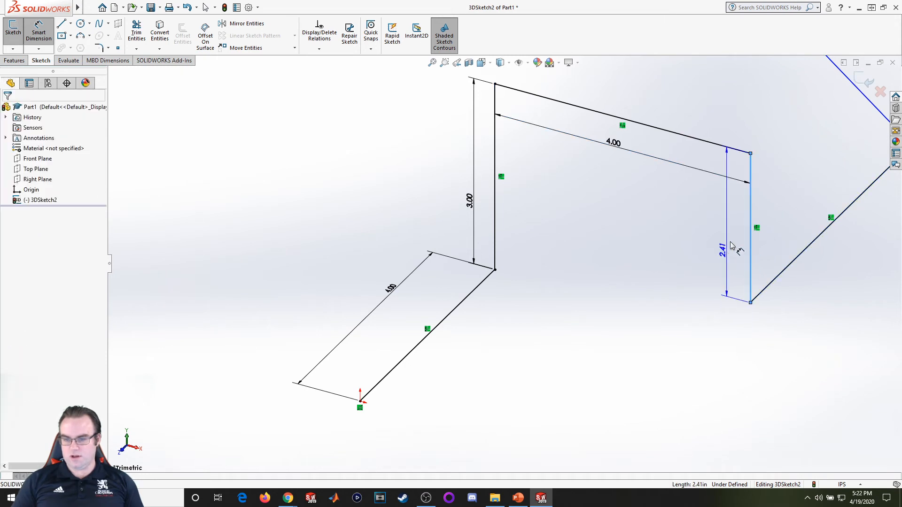
click(731, 244)
text(3.00in)
key(Return)
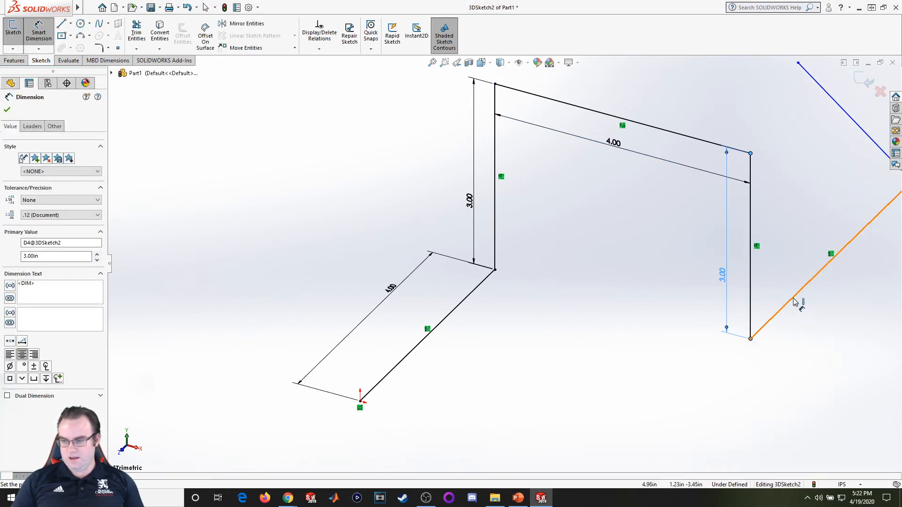
Dimension the rear line along Z to 4 in and finish dimensioning.
click(793, 302)
click(828, 315)
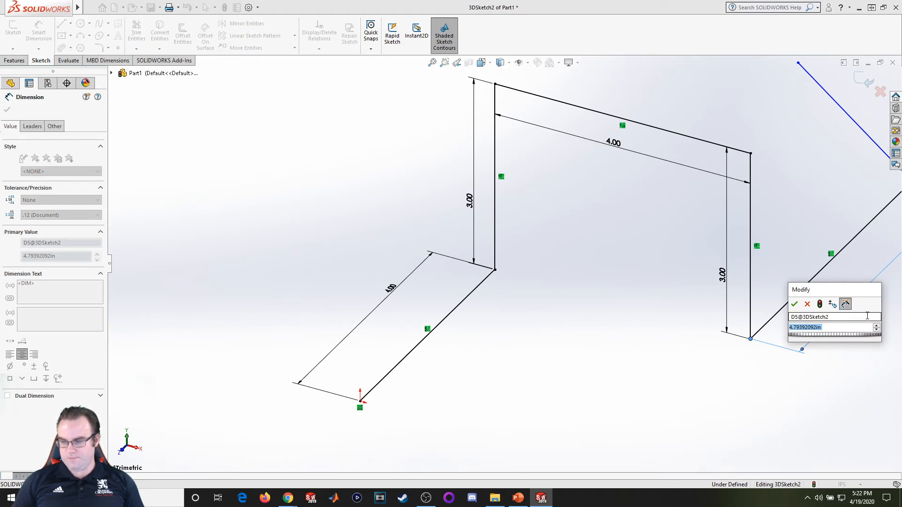
text(4)
key(Return)
key(f)
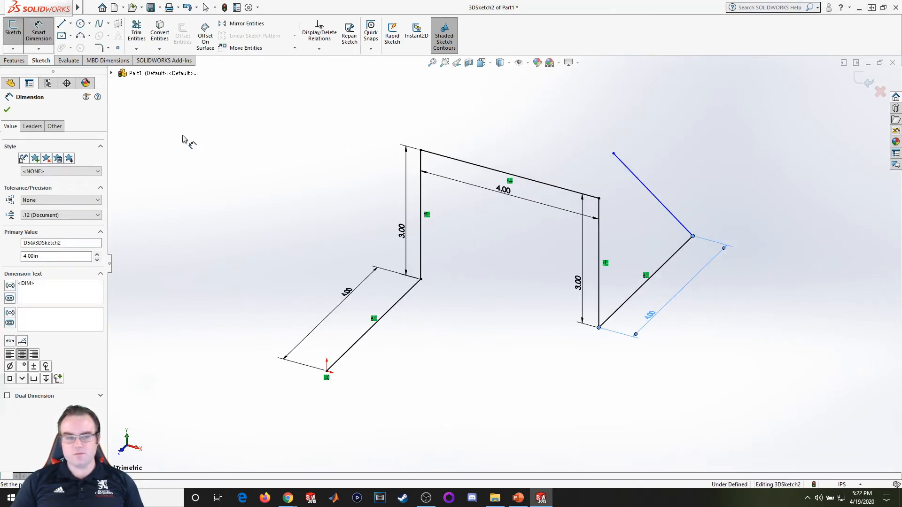
click(7, 110)
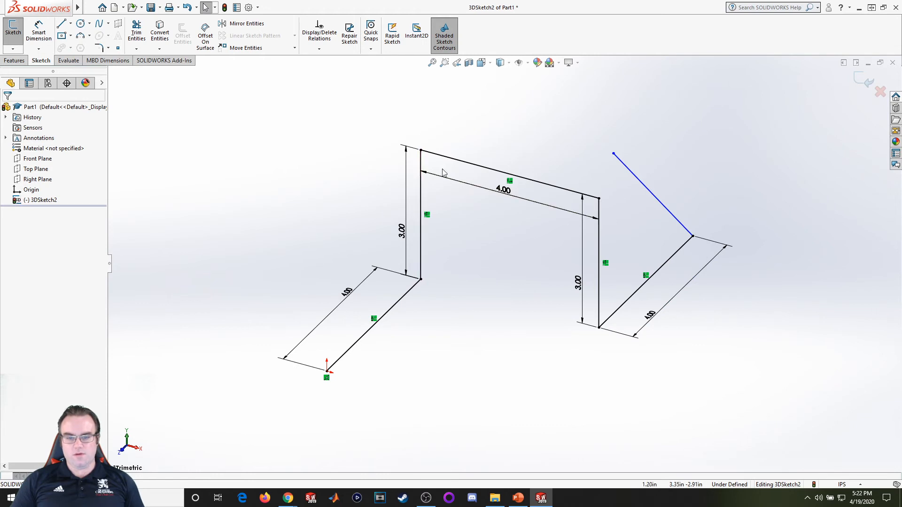
Move the free endpoint of the final angled line to test how it can still shift in space.
scroll(464, 163, up, 1)
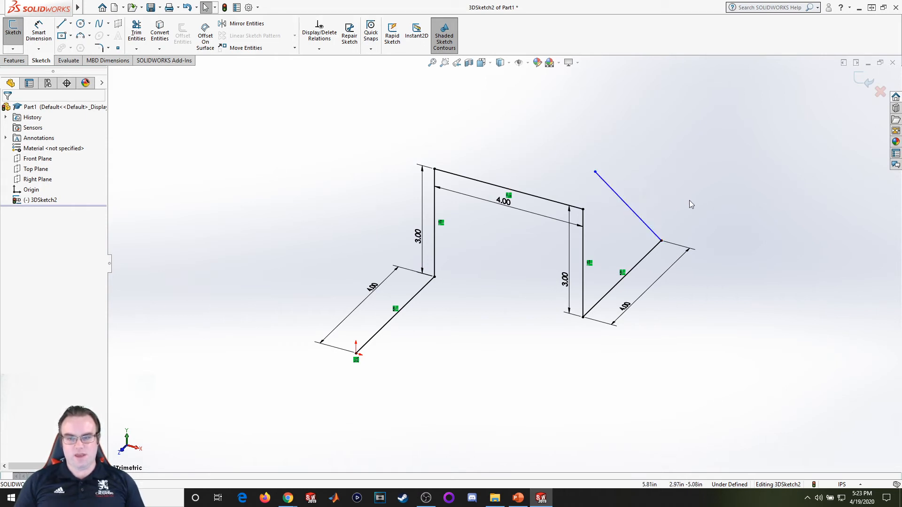
mouse_move(691, 193)
middle_down()
mouse_move(672, 205)
mouse_move(649, 180)
mouse_move(650, 207)
middle_up()
scroll(658, 239, down, 3)
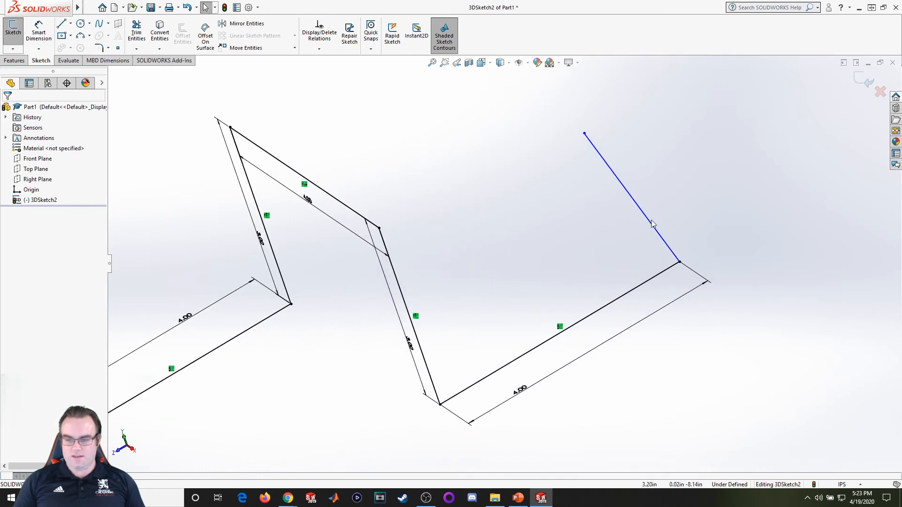
click(584, 134)
drag(590, 132, 566, 135)
click(545, 224)
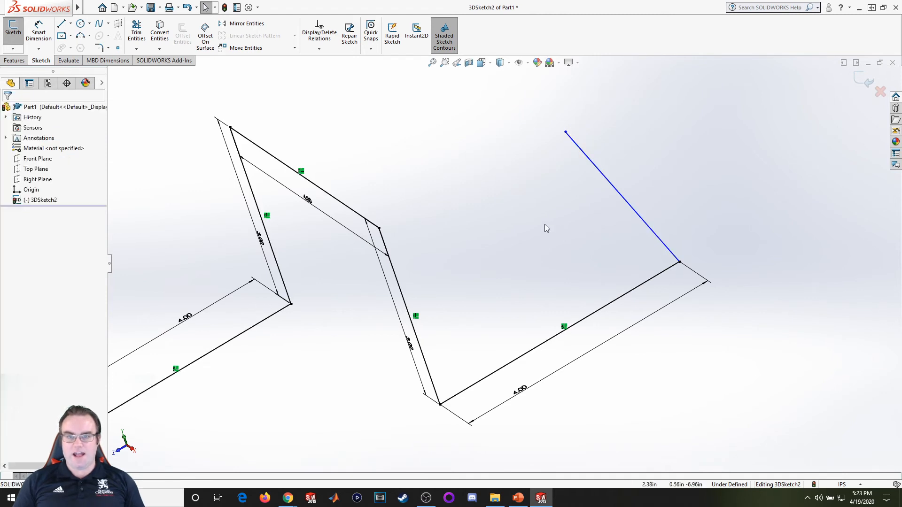
Display the reference planes and make the final angled line parallel to the Front Plane.
click(527, 63)
click(533, 76)
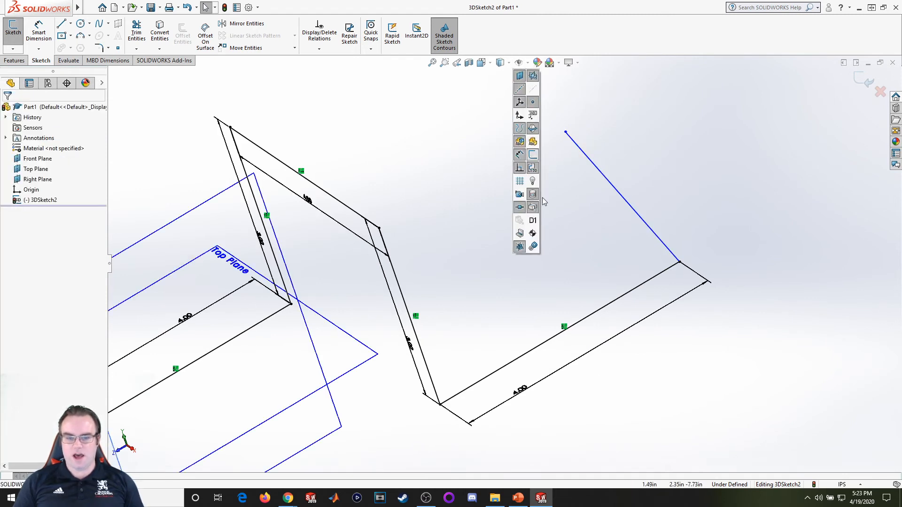
mouse_move(417, 141)
middle_down()
mouse_move(442, 189)
mouse_move(543, 242)
mouse_move(533, 253)
middle_up()
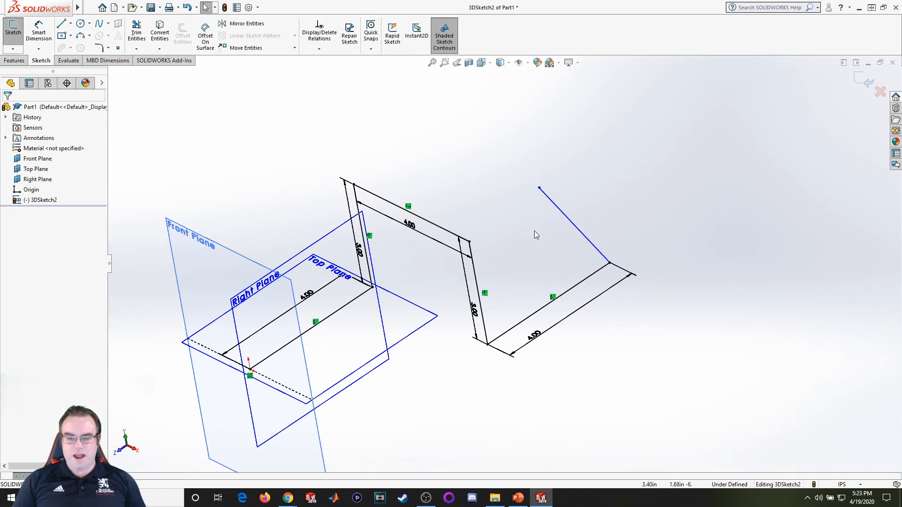
click(578, 230)
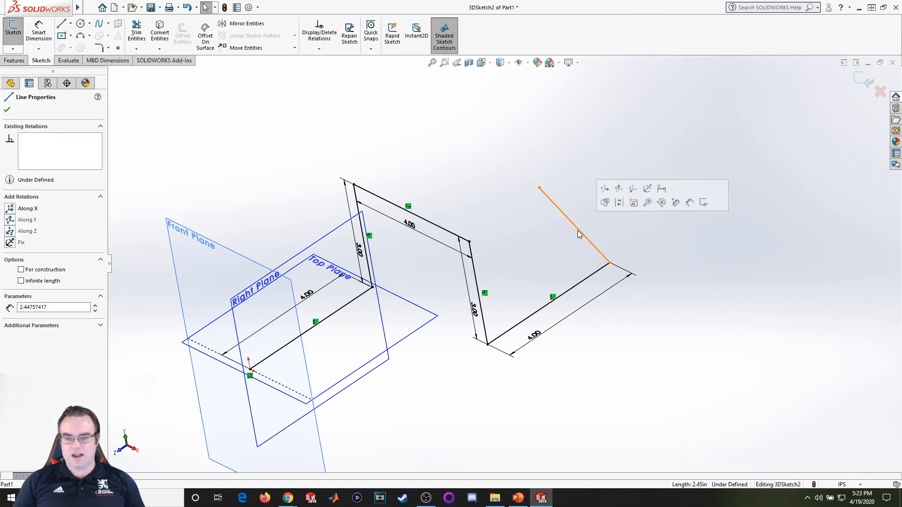
ctrl+click(204, 242)
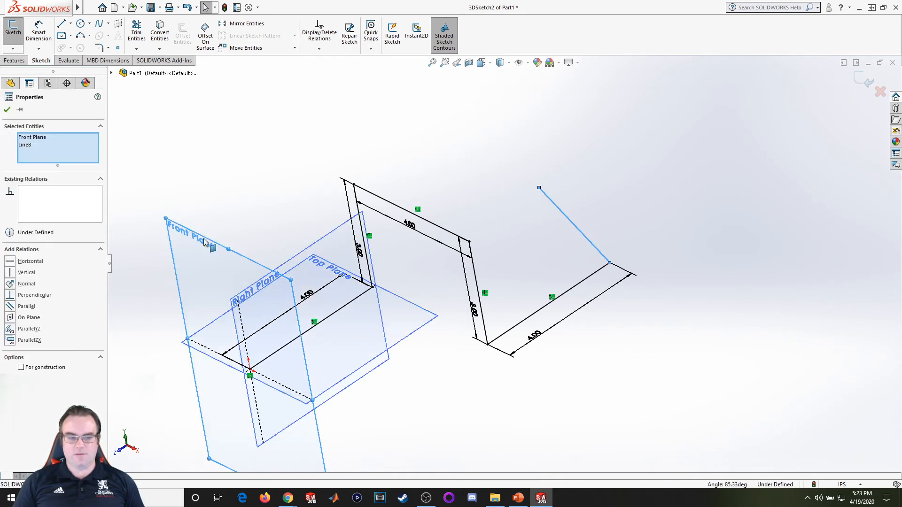
click(12, 307)
click(504, 393)
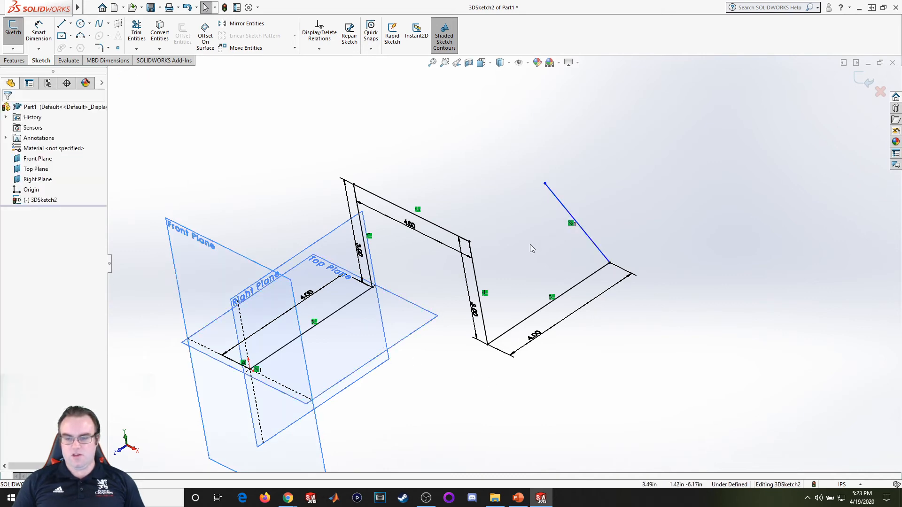
In the front view, move the angled line's free endpoint within its plane to about X 2.13 in, Y 1.91 in.
key(space)
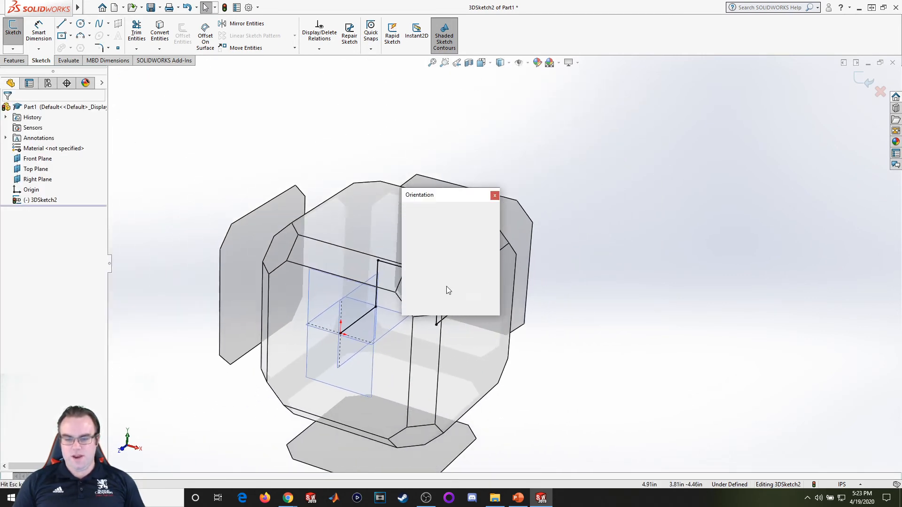
click(422, 238)
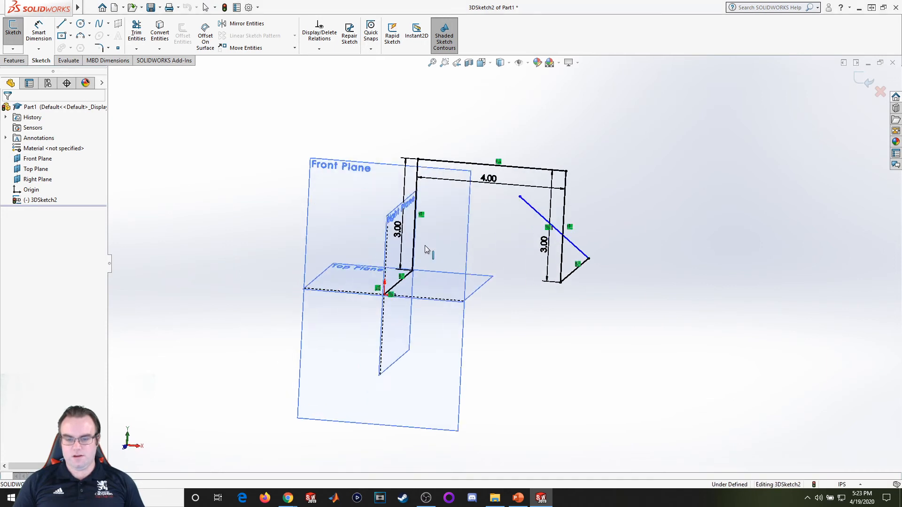
drag(530, 189, 531, 170)
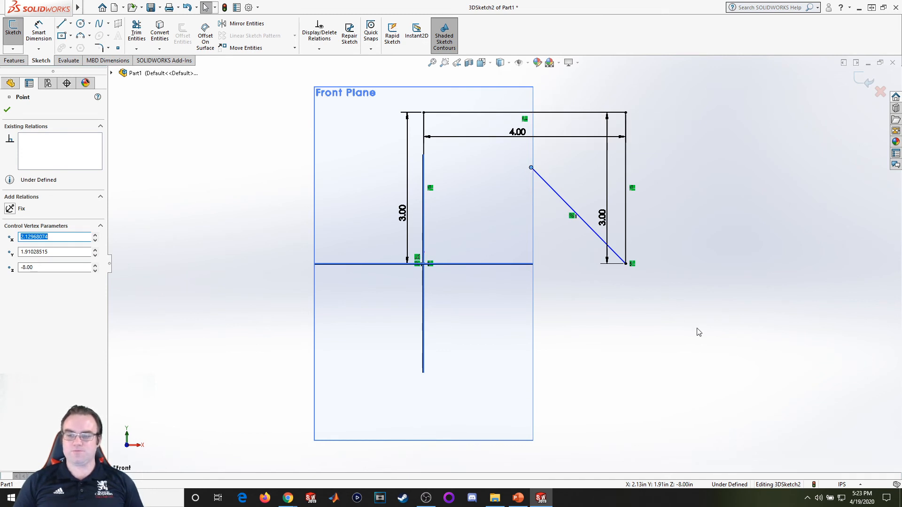
click(689, 241)
middle_drag(689, 240, 703, 326)
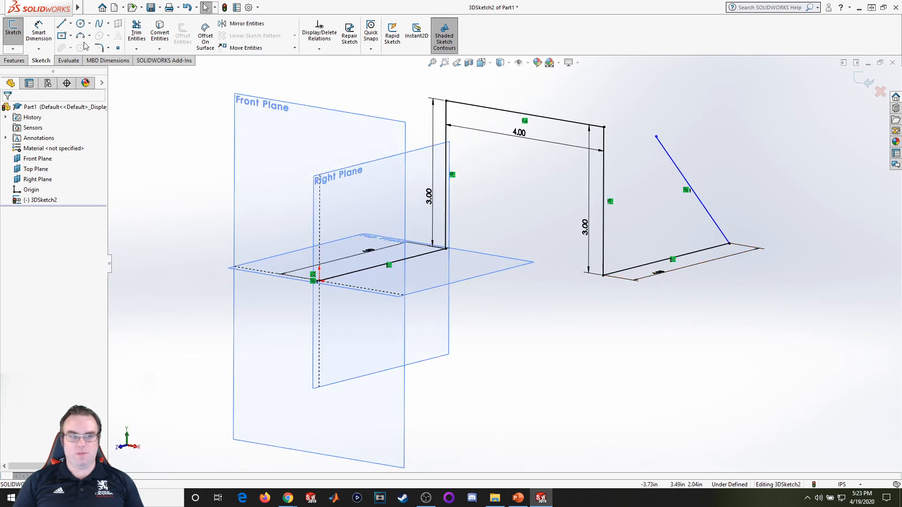
Draw a vertical construction centerline about 1.81 in upward along Y from the corner where the rear Z line meets the angled line.
click(70, 23)
click(78, 47)
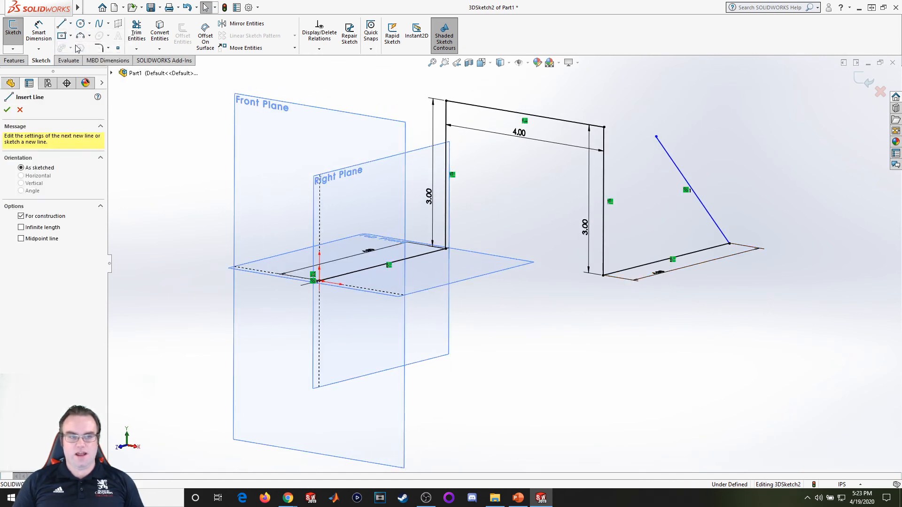
scroll(750, 246, down, 2)
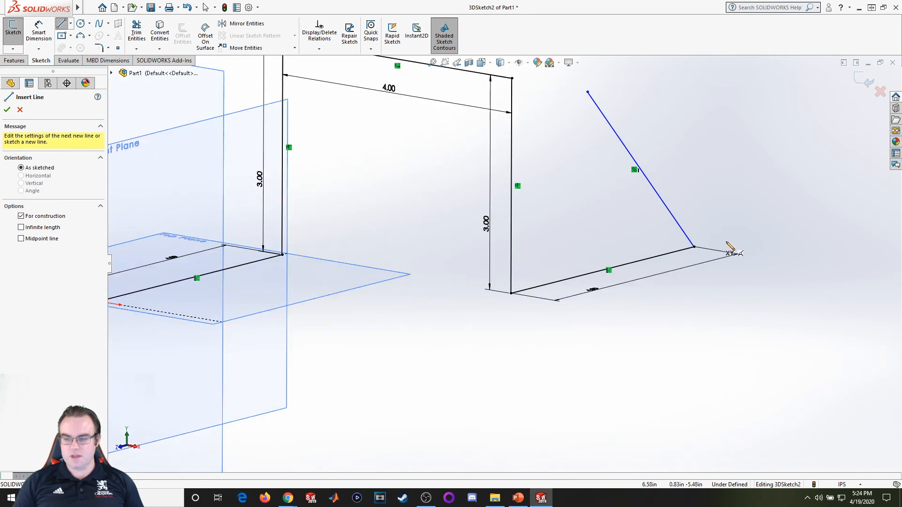
click(694, 247)
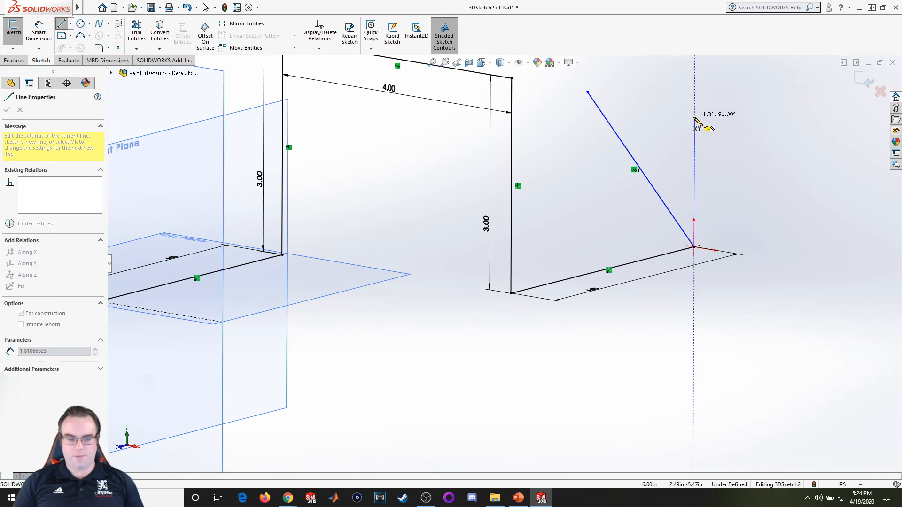
click(695, 118)
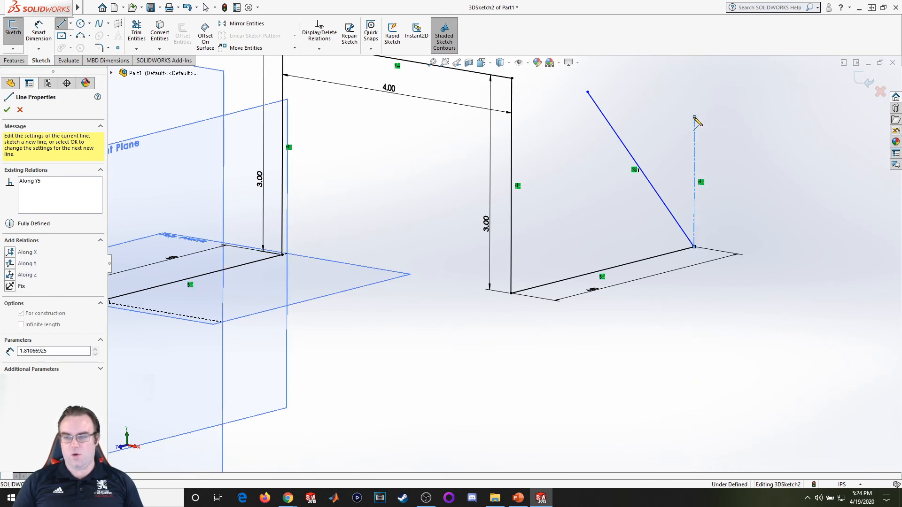
key(Escape)
Dimension the angle between the angled line and the vertical centerline to 45 degrees.
middle_drag(583, 230, 587, 243)
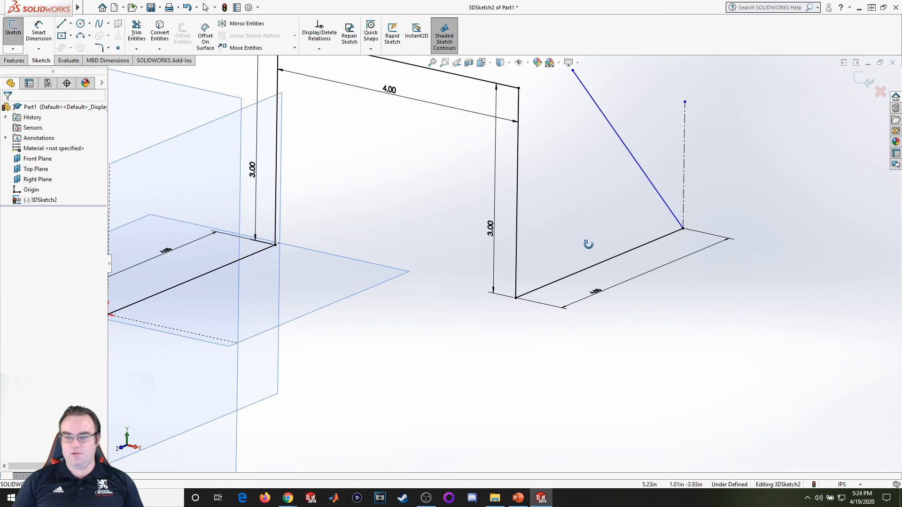
click(38, 31)
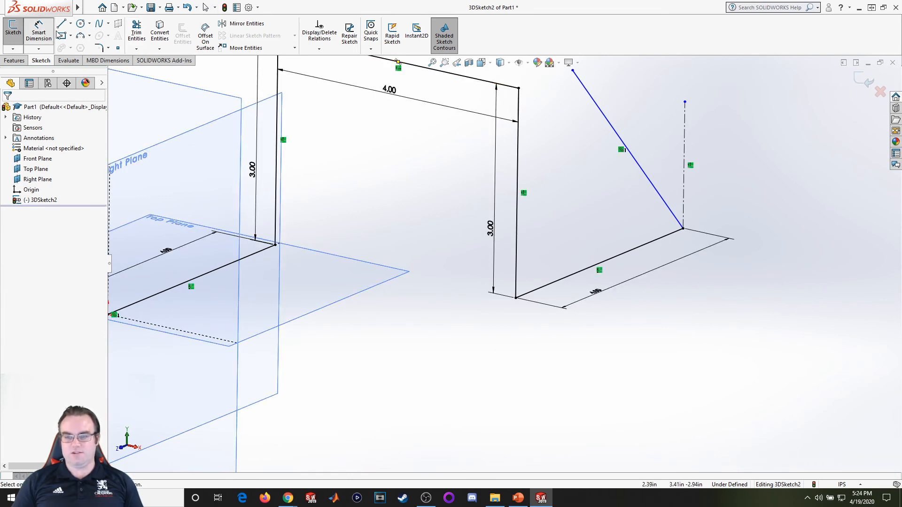
click(652, 187)
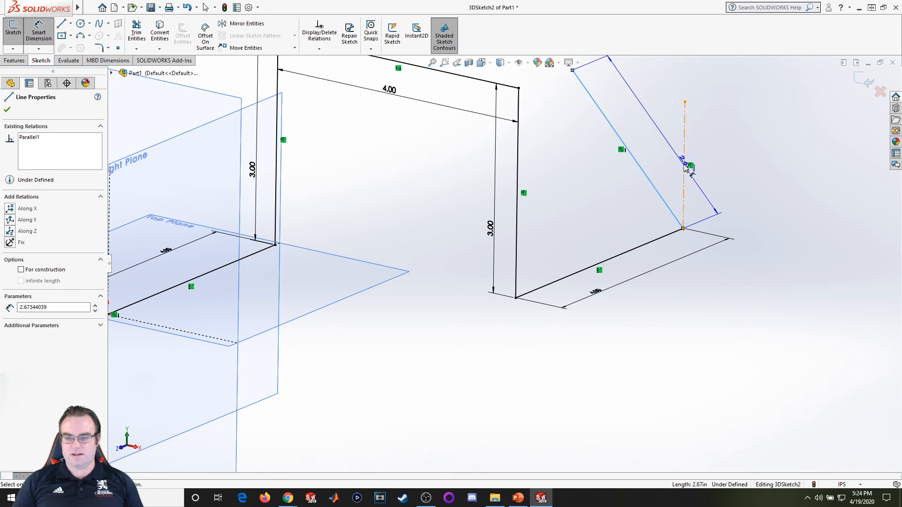
click(683, 168)
click(664, 151)
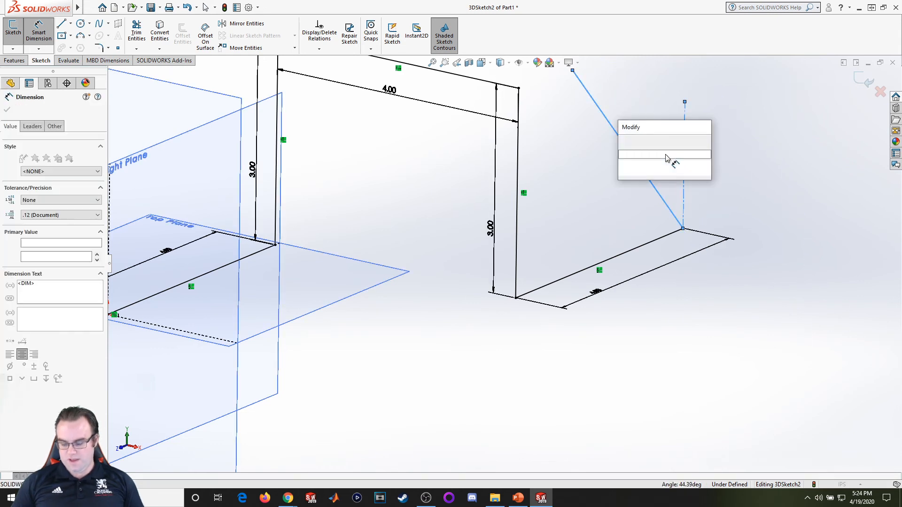
text(45)
key(Return)
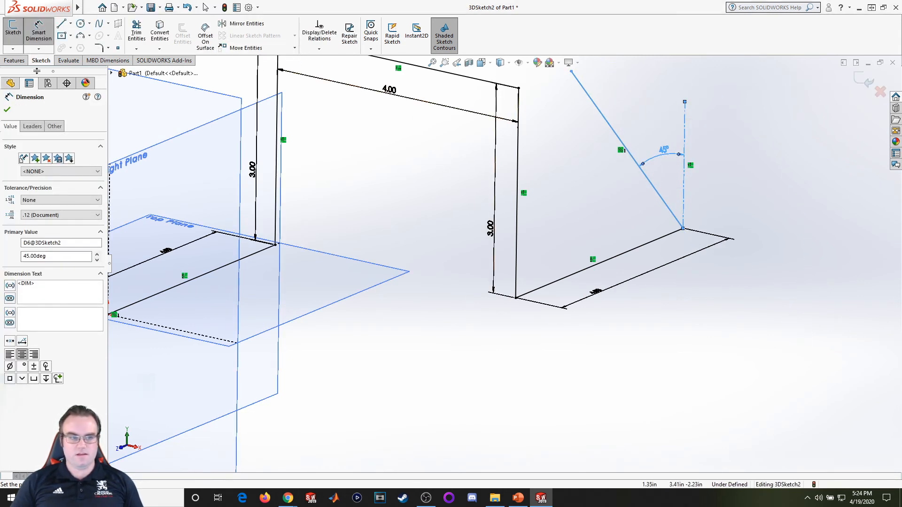
Dimension the angled line's length to 3 in.
click(7, 111)
click(39, 32)
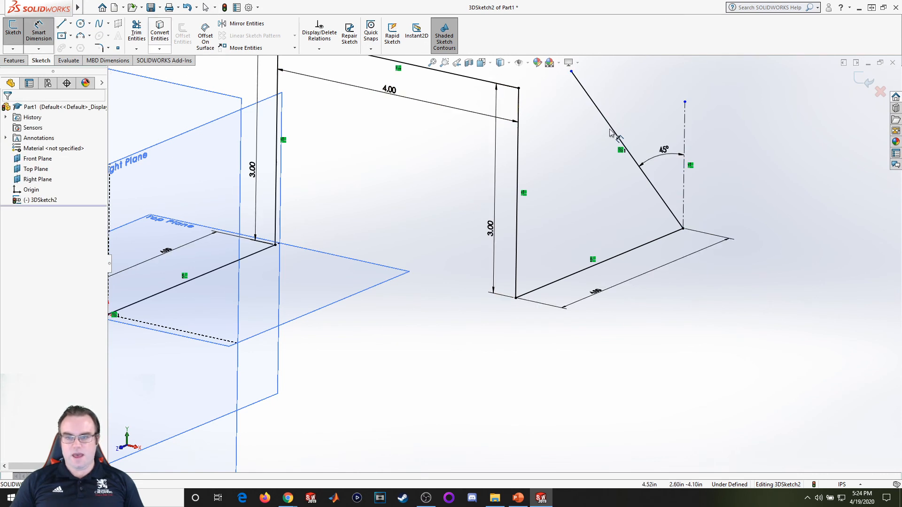
click(624, 145)
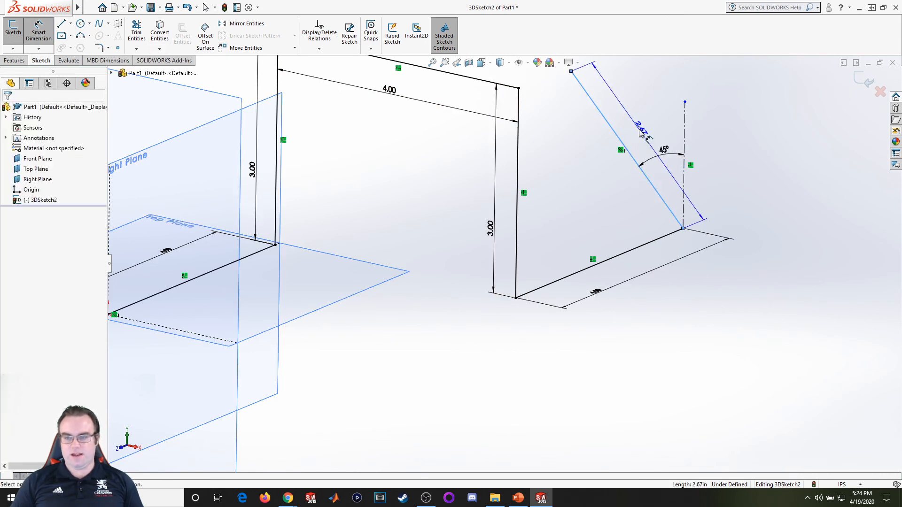
click(641, 134)
text(3)
key(Return)
key(f)
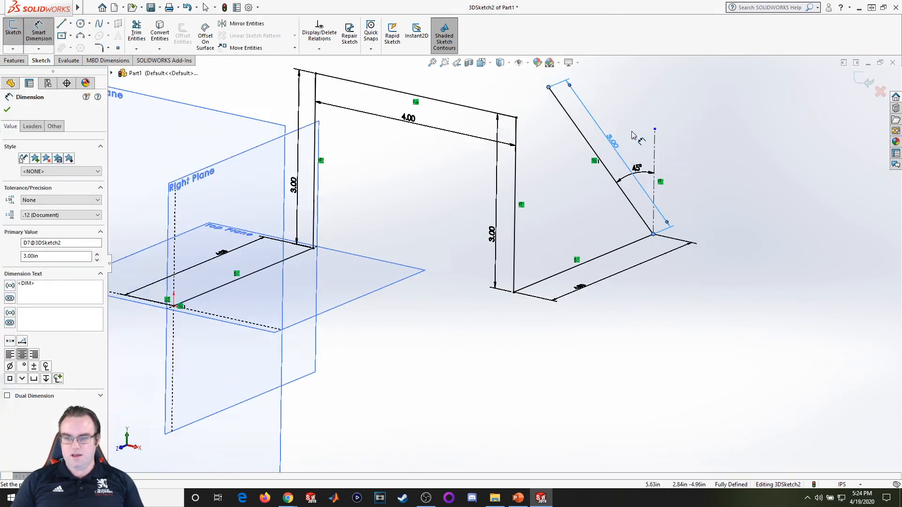
click(7, 110)
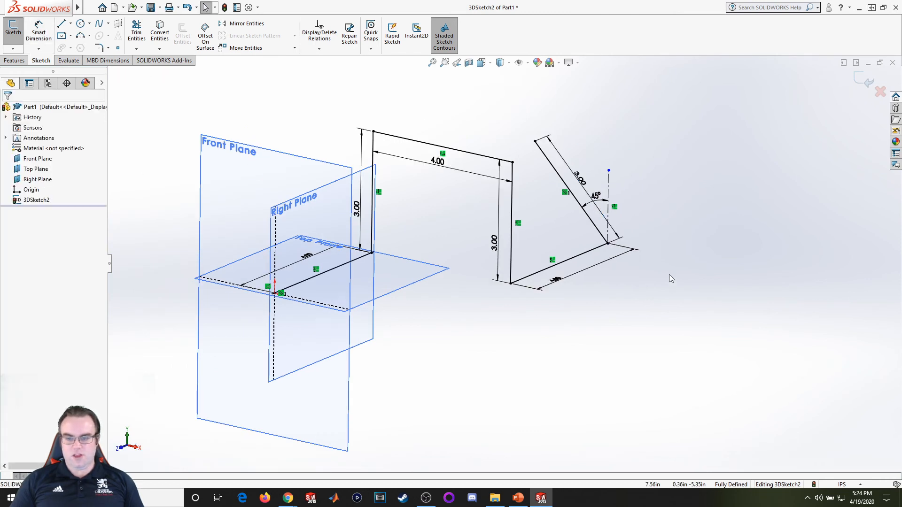
Hide the reference planes around the 3D sketch.
scroll(636, 214, up, 1)
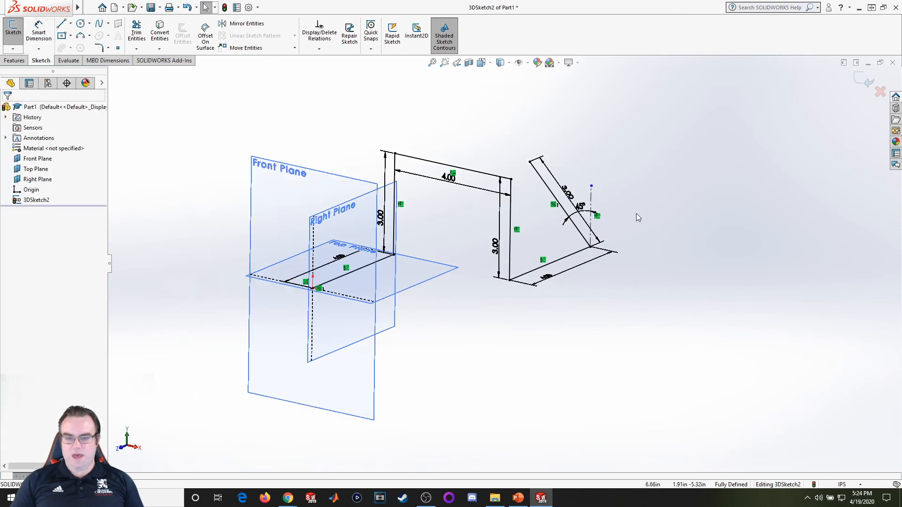
click(527, 63)
click(519, 75)
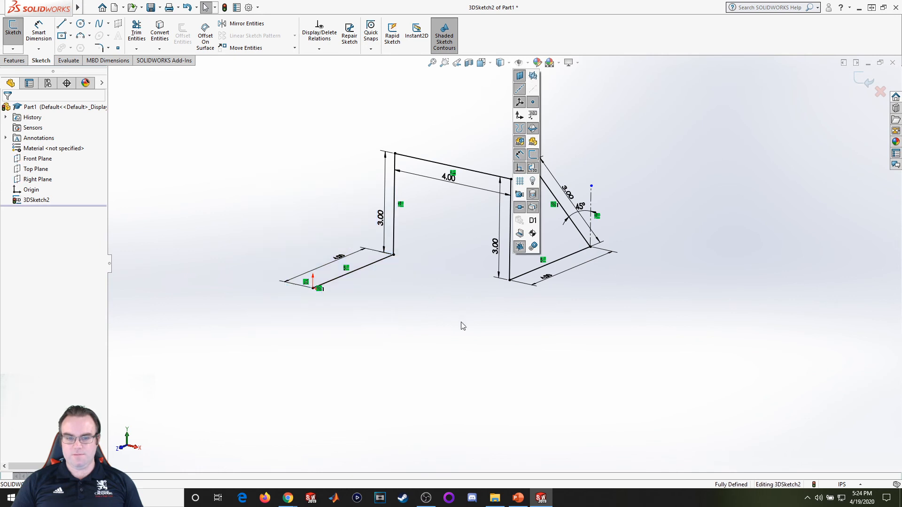
click(509, 315)
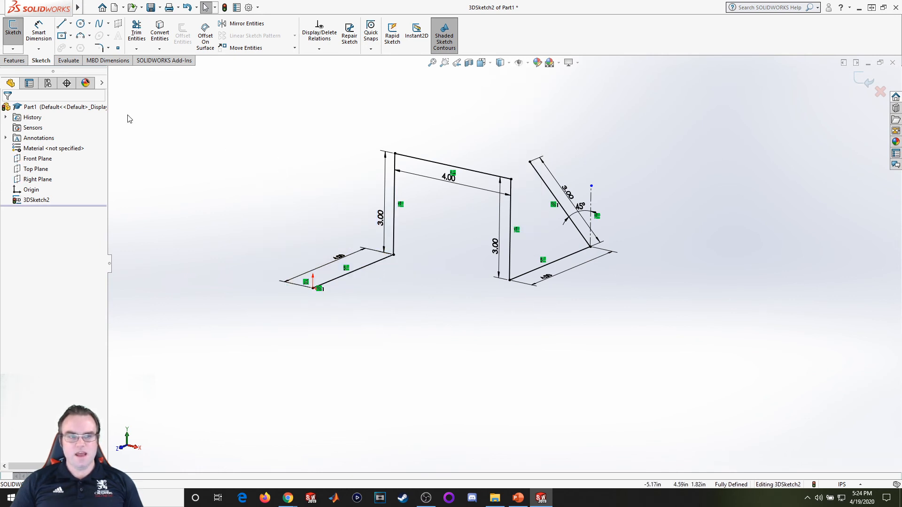
Set up a 0.50 in sketch fillet at the corner between the line from the origin and the first vertical line.
click(99, 47)
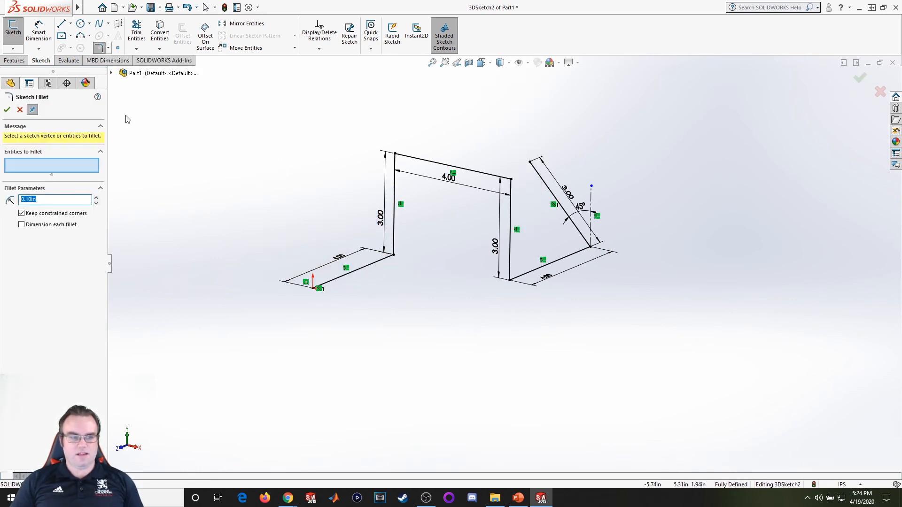
scroll(384, 266, down, 3)
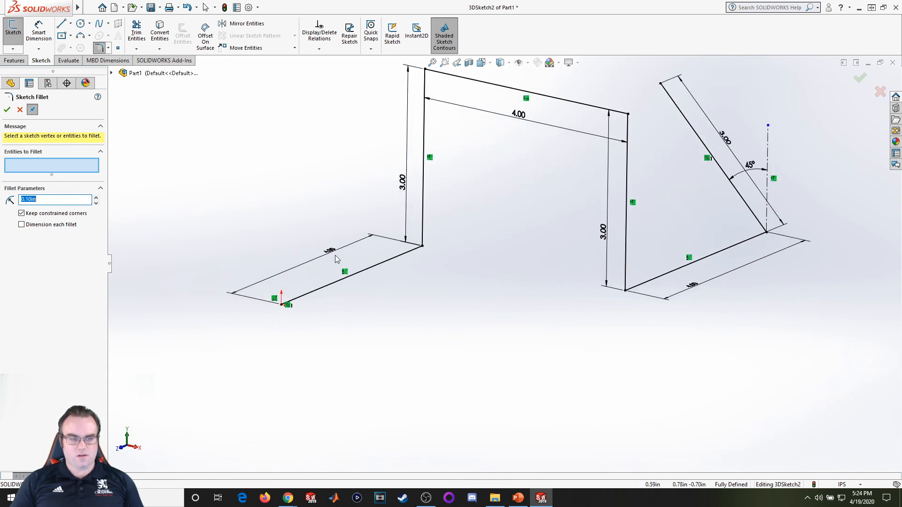
click(382, 270)
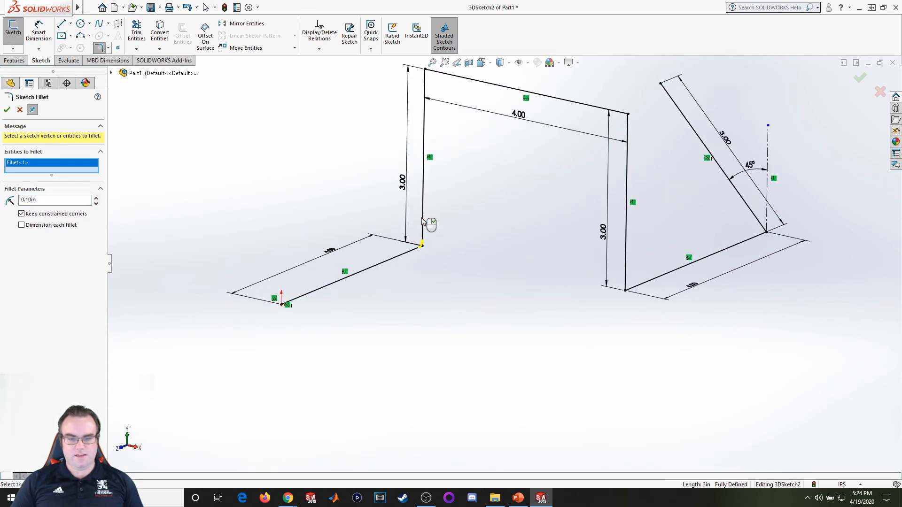
double_click(76, 197)
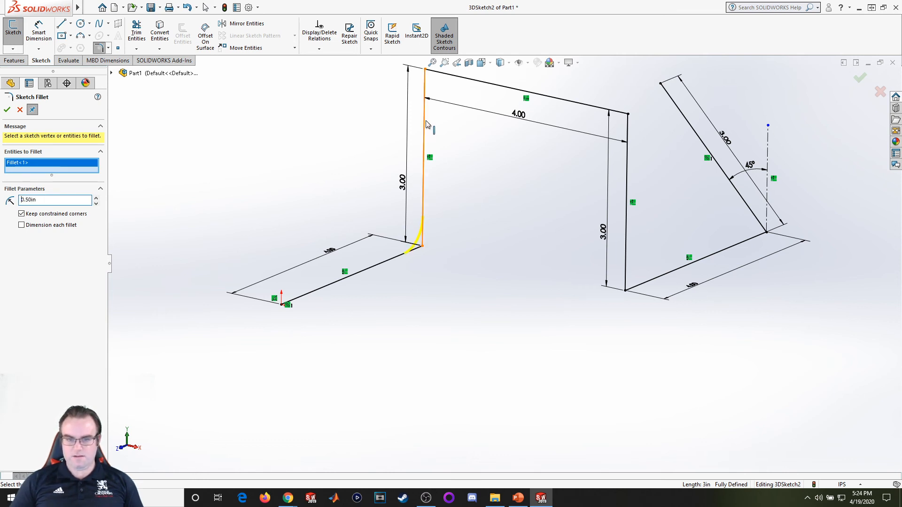
Add the same 0.50 in fillet to the path's other four corners, including the angled one, and exit the 3D sketch.
click(423, 141)
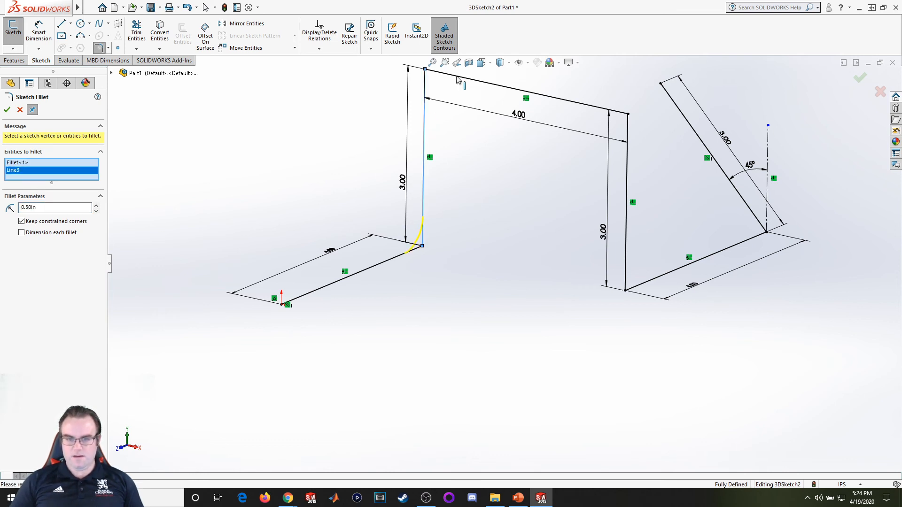
click(594, 109)
click(625, 152)
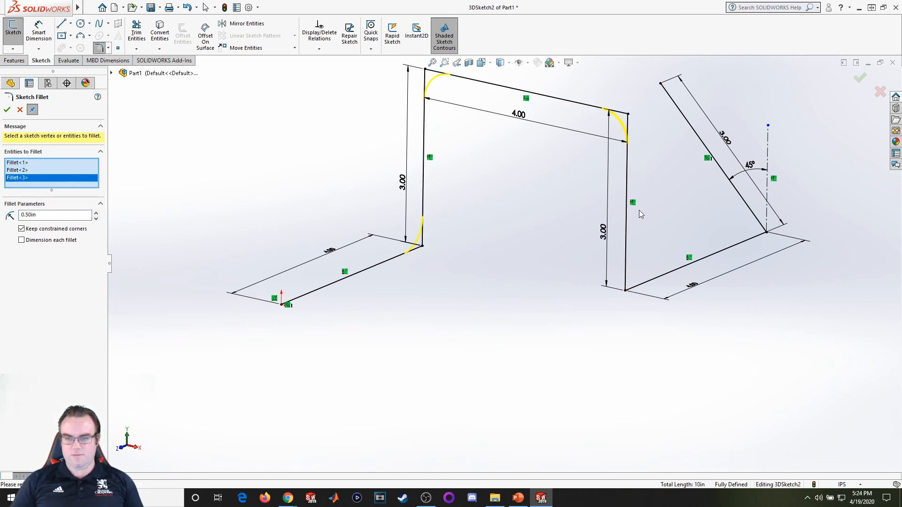
click(644, 286)
click(754, 215)
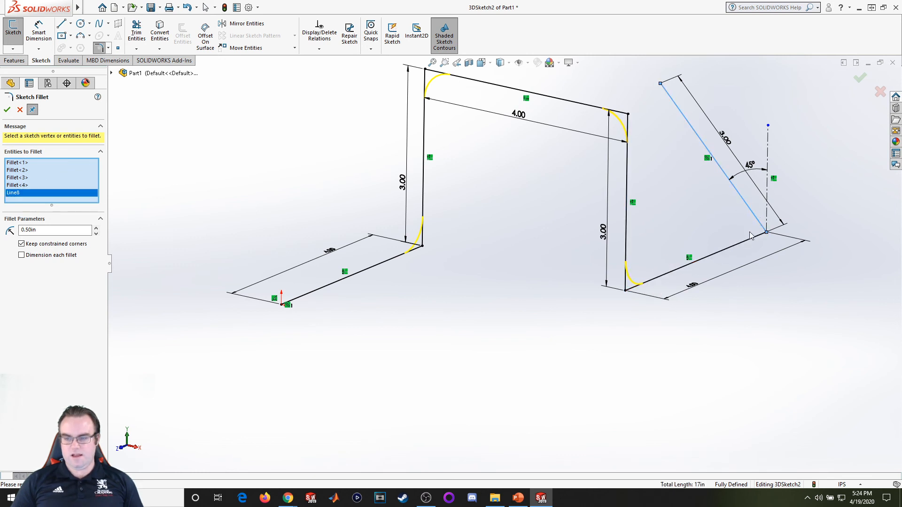
click(742, 242)
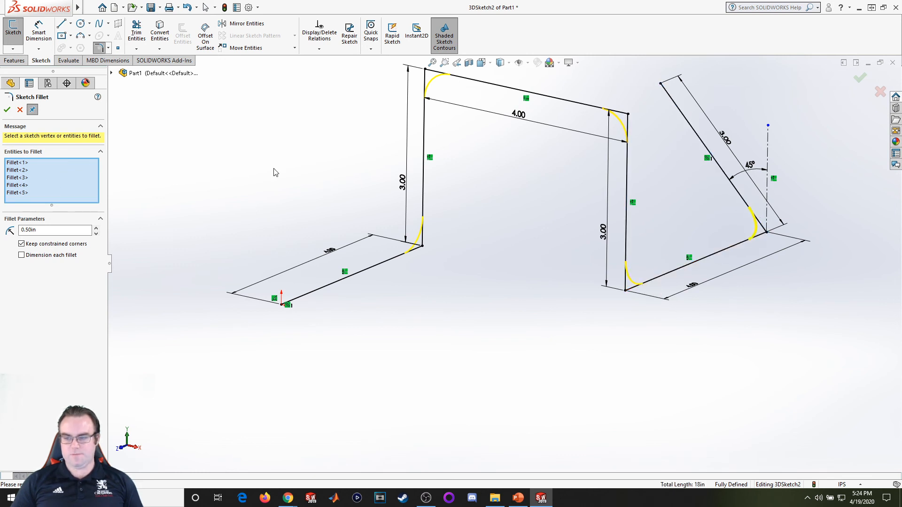
click(8, 110)
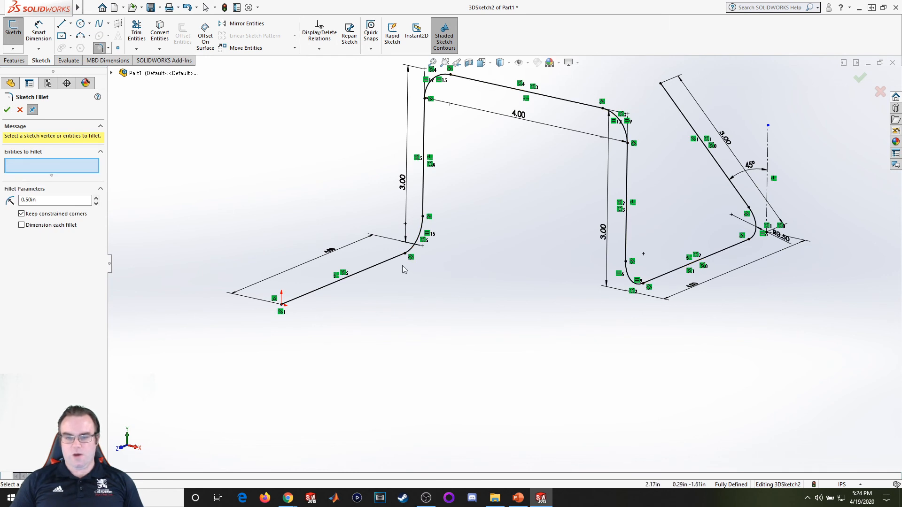
click(7, 111)
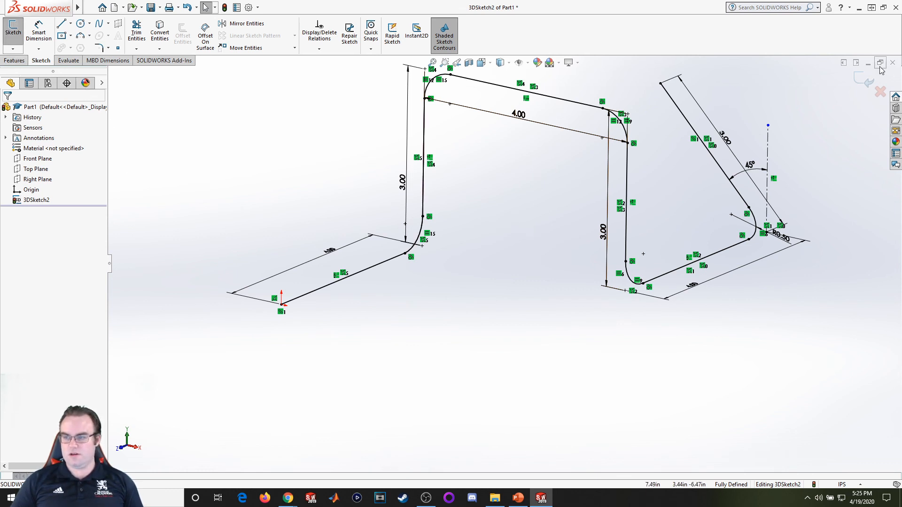
click(865, 81)
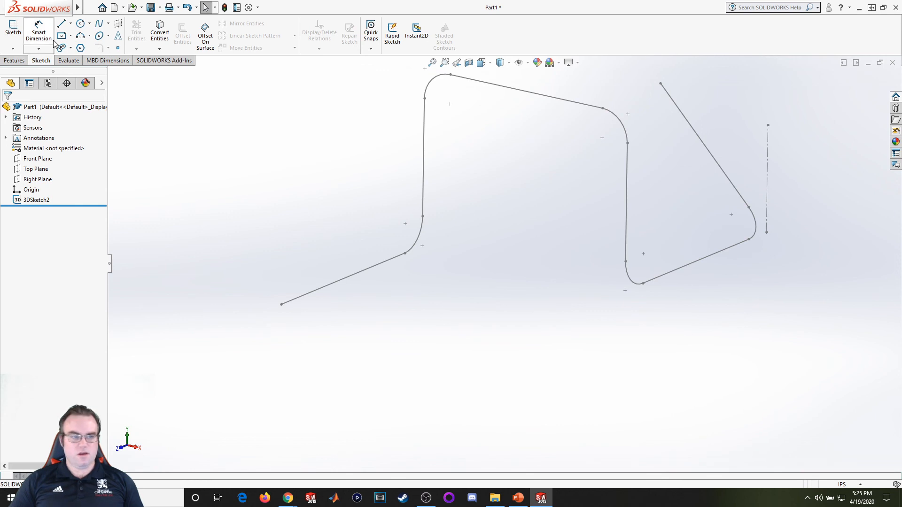
Set up a boss sweep with a 0.50 in diameter circular profile along the filleted 3D sketch path.
click(14, 60)
click(90, 23)
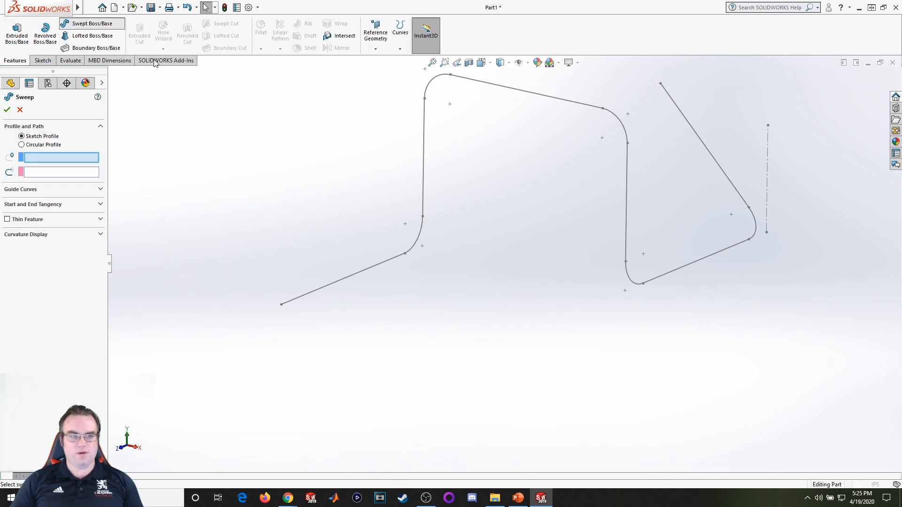
click(41, 149)
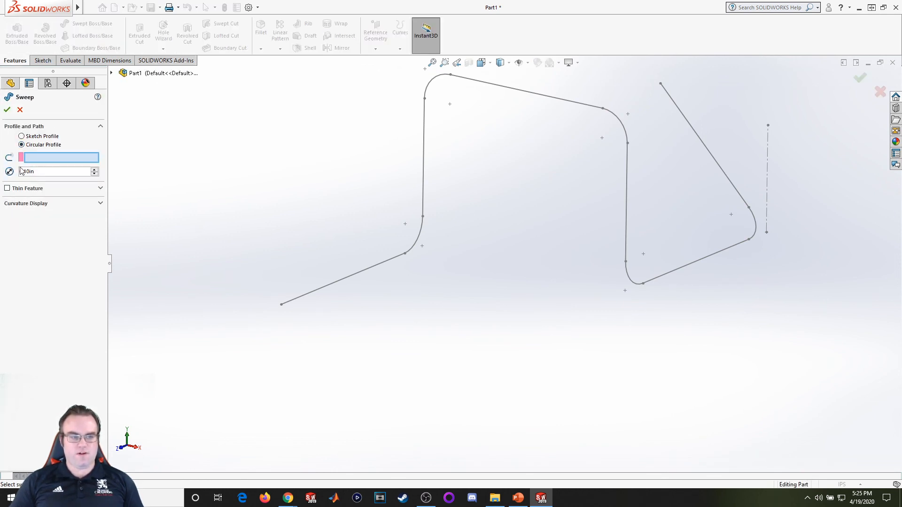
click(283, 306)
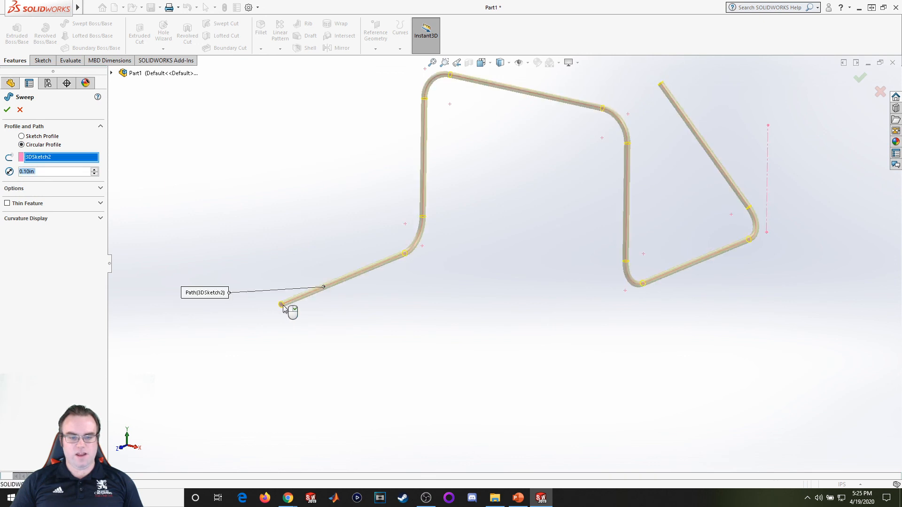
click(95, 170)
click(95, 171)
Make the sweep a one-direction thin feature with 0.05 in wall thickness and create the tube.
click(21, 202)
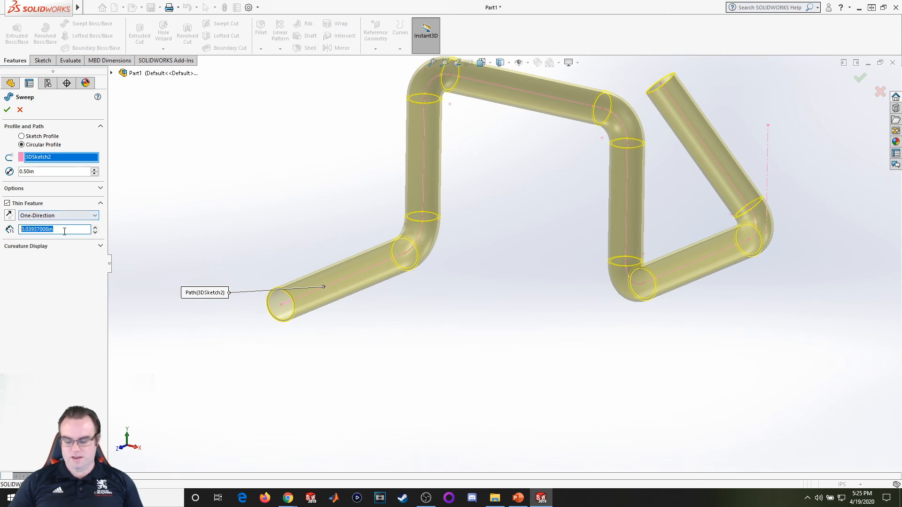
text(0.05)
key(Return)
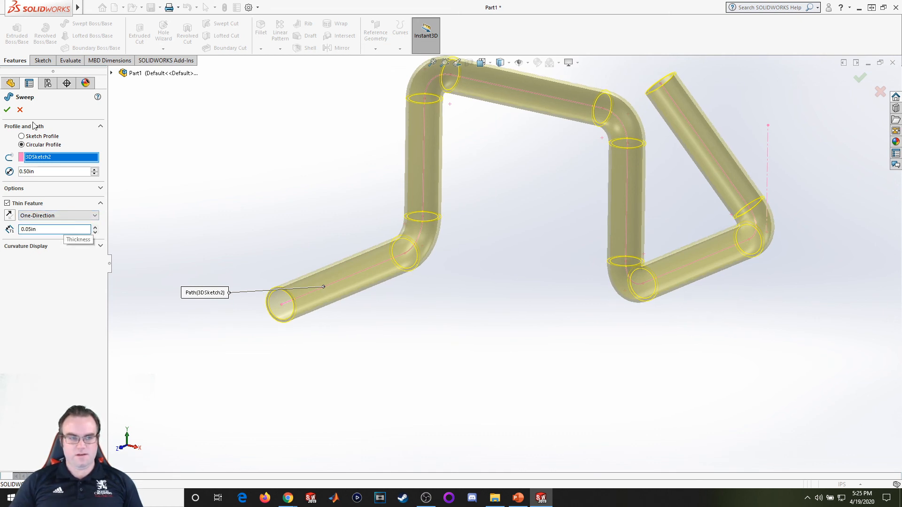
click(8, 110)
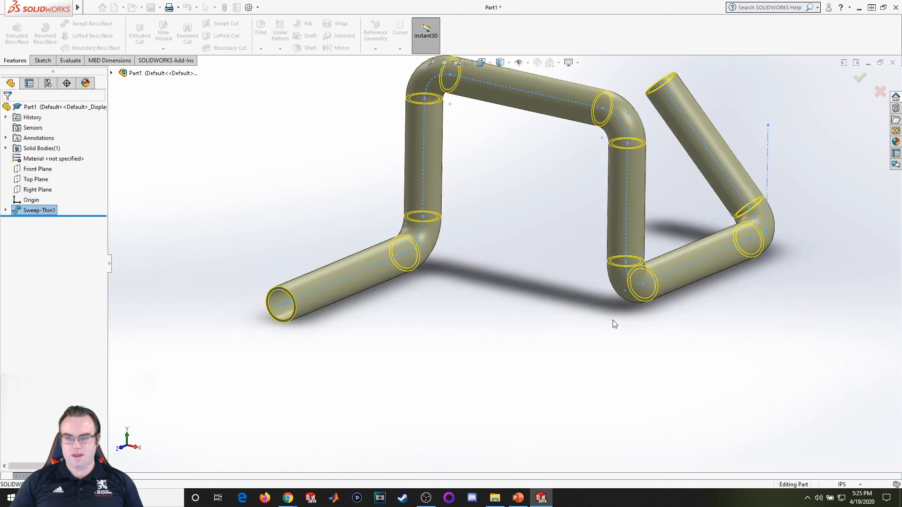
middle_drag(781, 371, 748, 363)
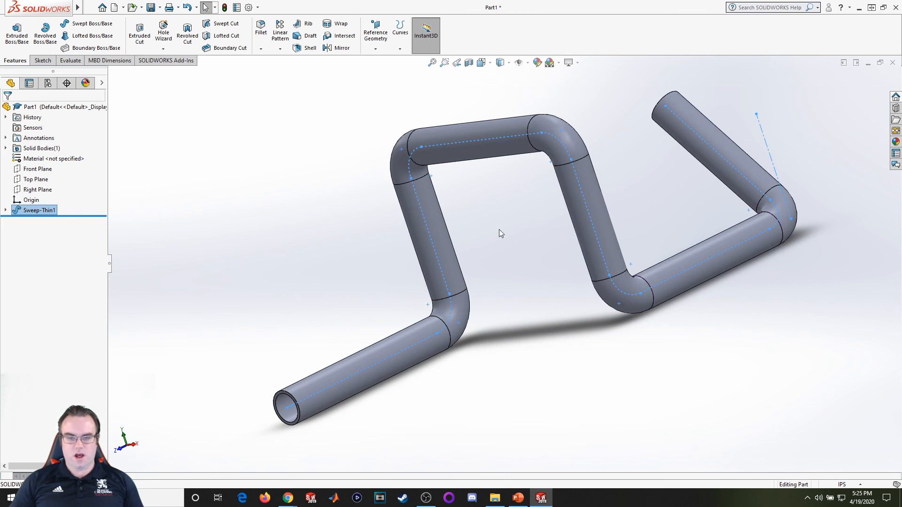